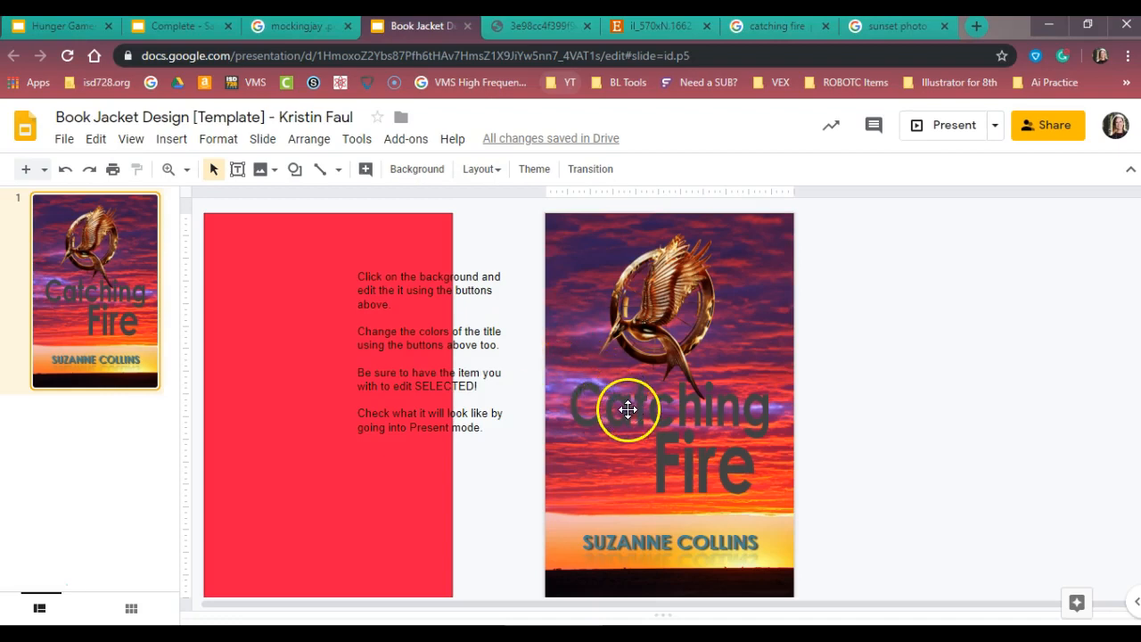
Open the Size & Rotation format options for the golden mockingjay image on the Catching Fire cover
left_click(654, 315)
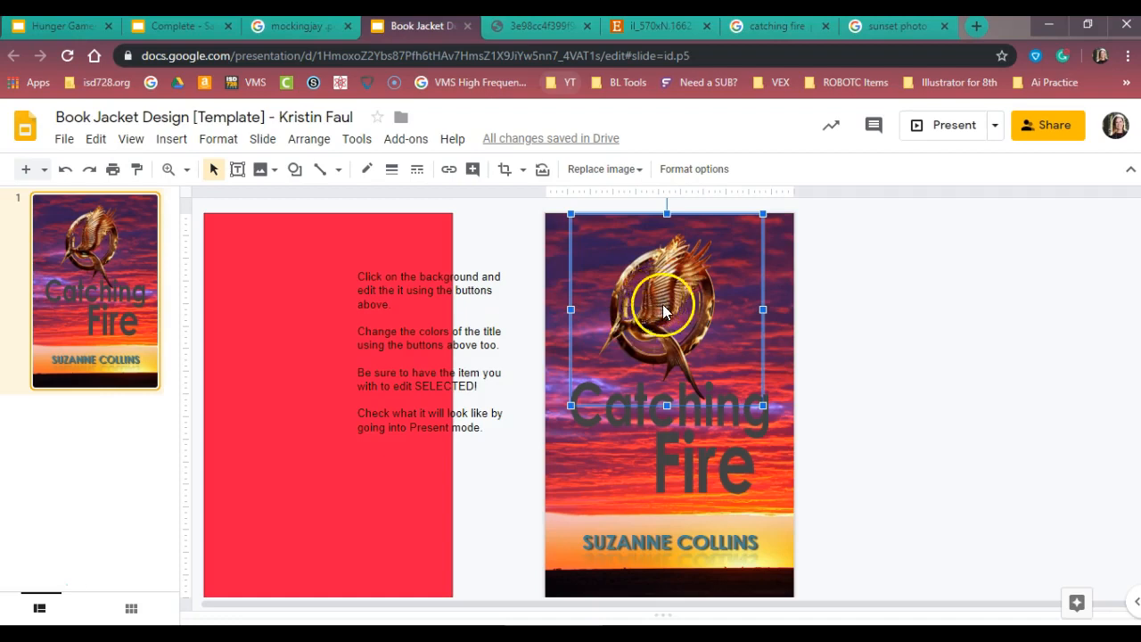
left_click(698, 171)
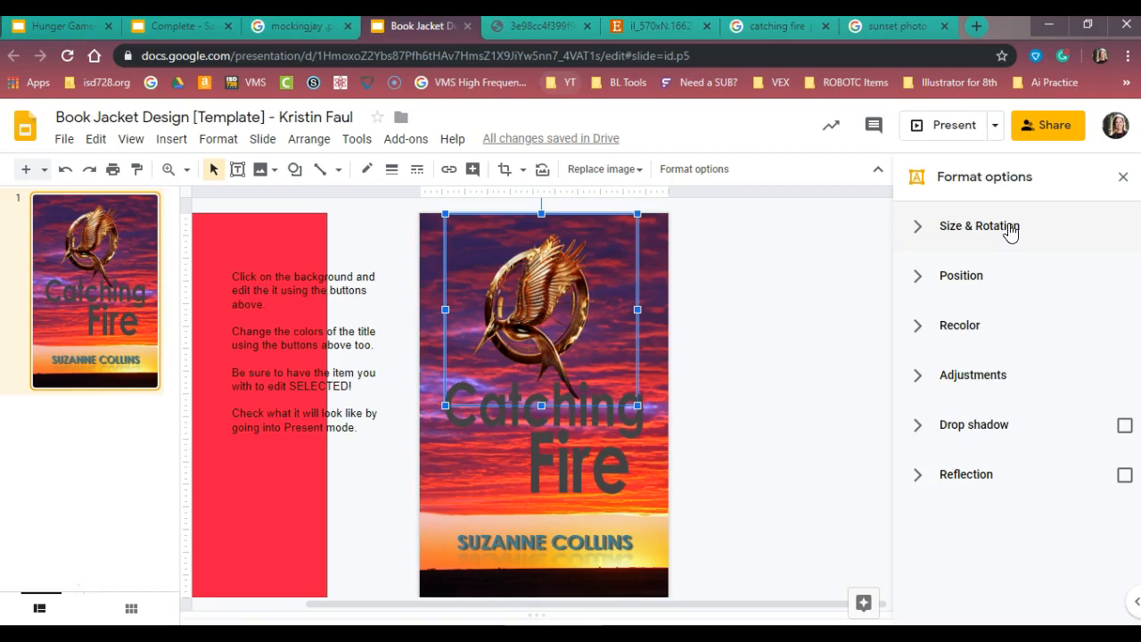
left_click(921, 233)
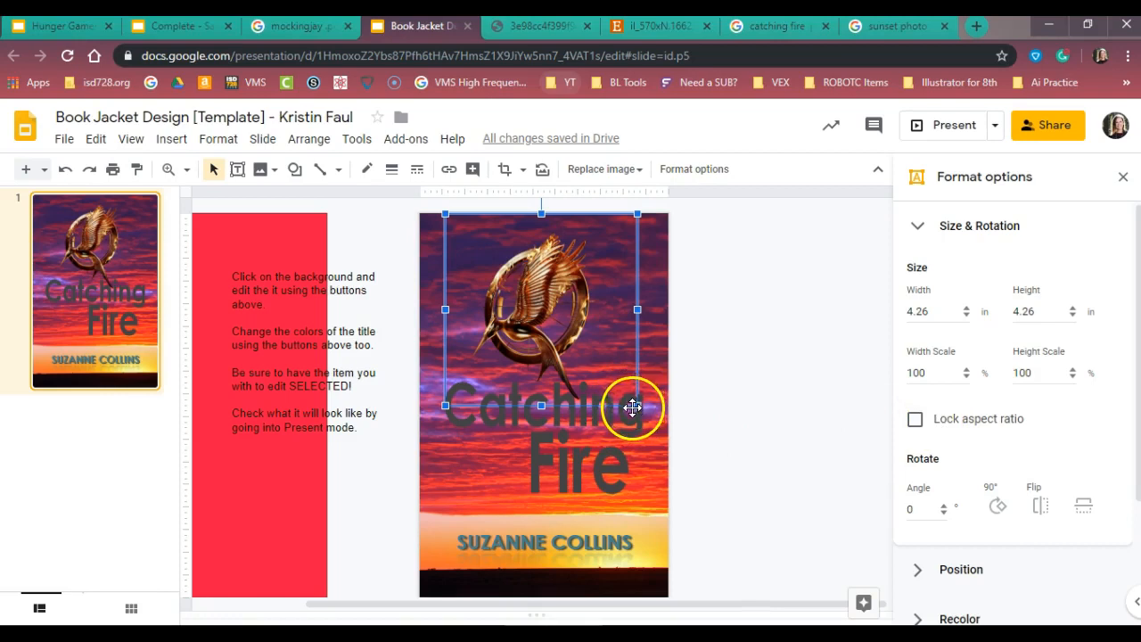
Try the mockingjay image flipped horizontally, compare it with the original Hunger Games trilogy covers, and flip it back
left_click(1041, 507)
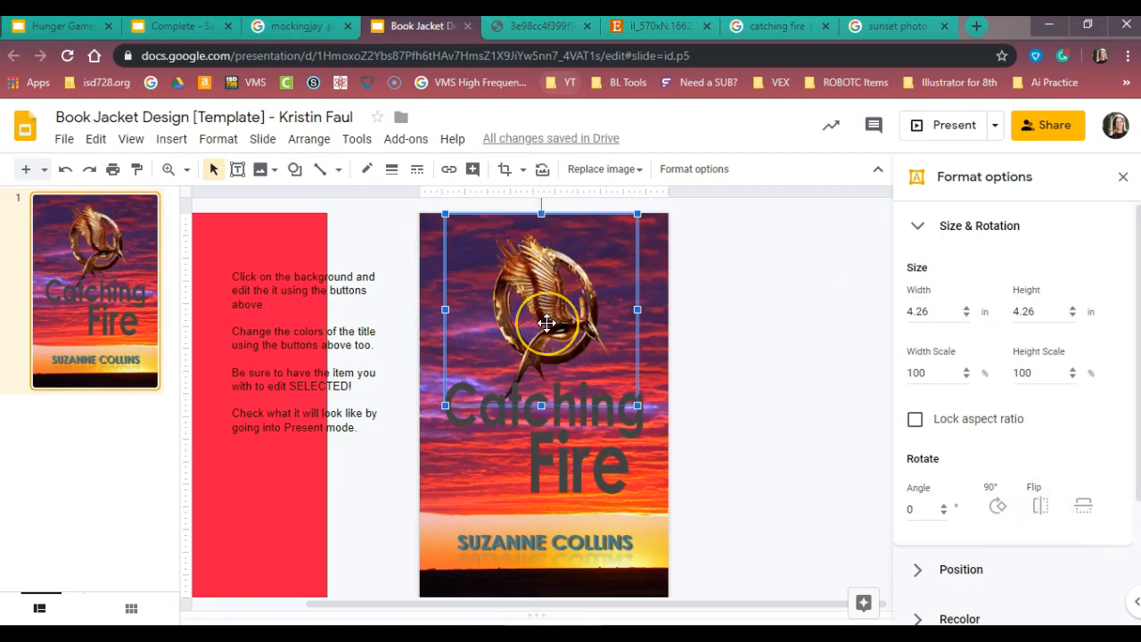
left_click(20, 28)
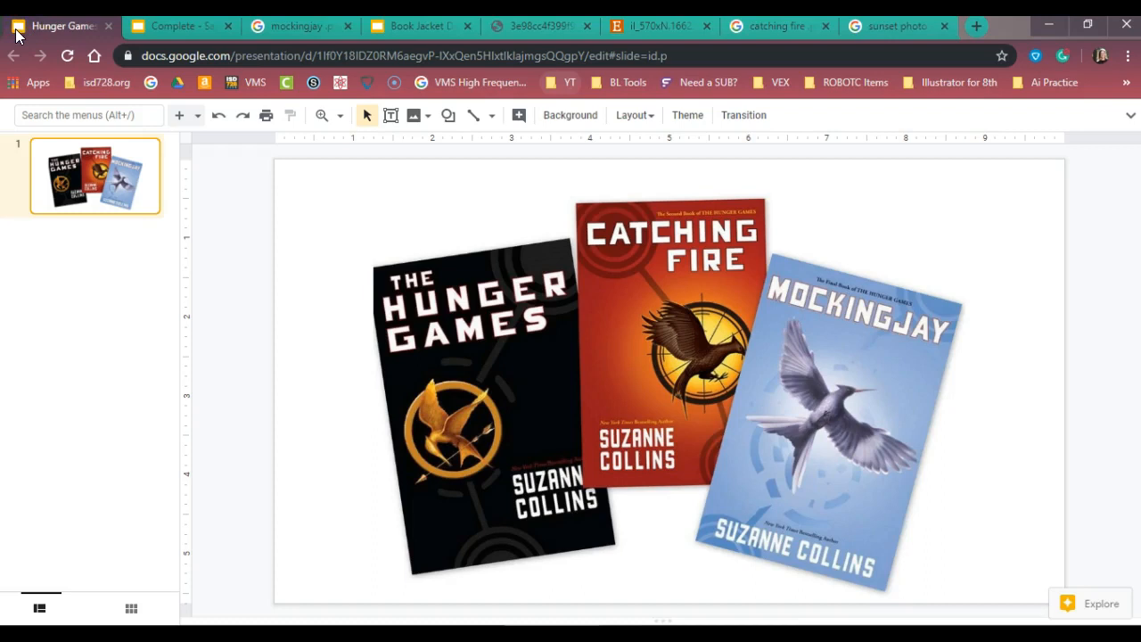
left_click(427, 29)
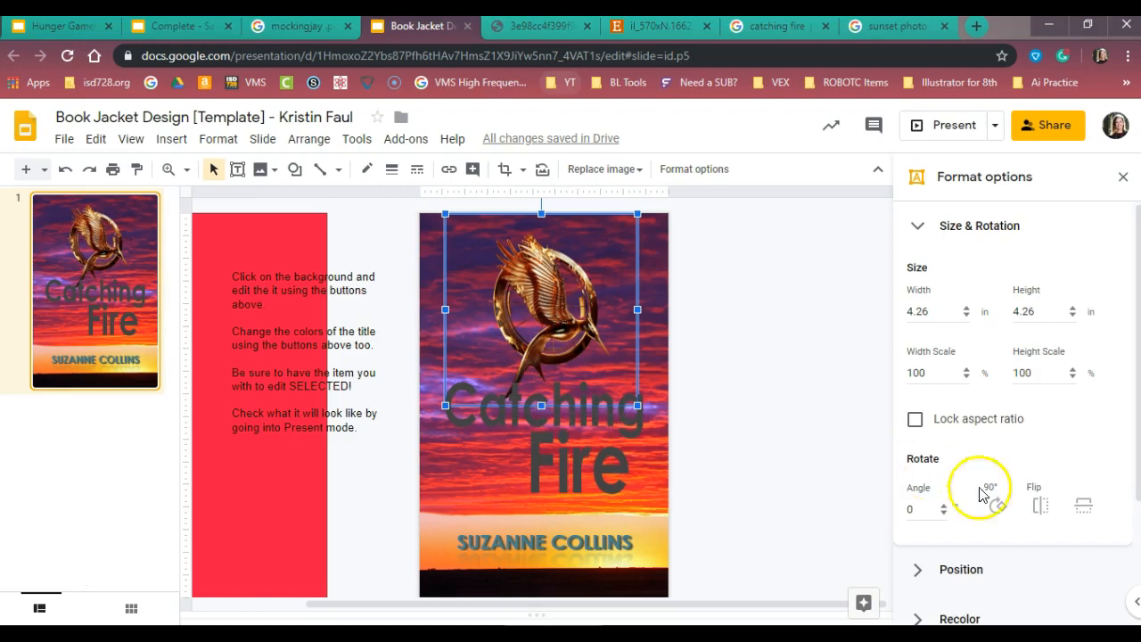
left_click(1037, 515)
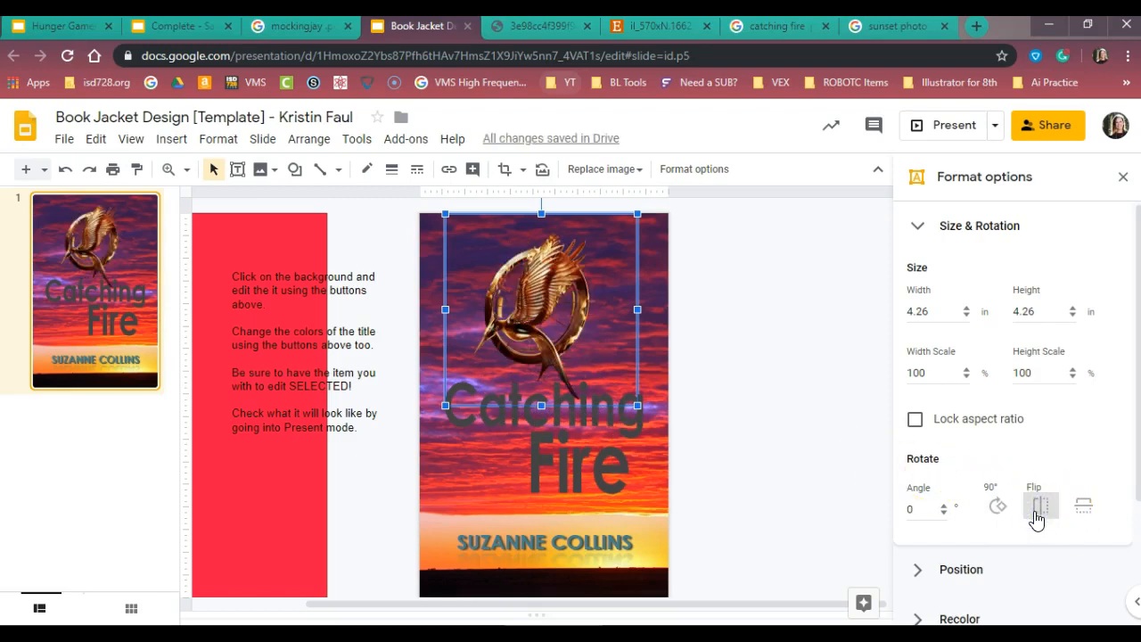
Close the size and rotation settings and check the mockingjay image's Position settings
left_click(909, 226)
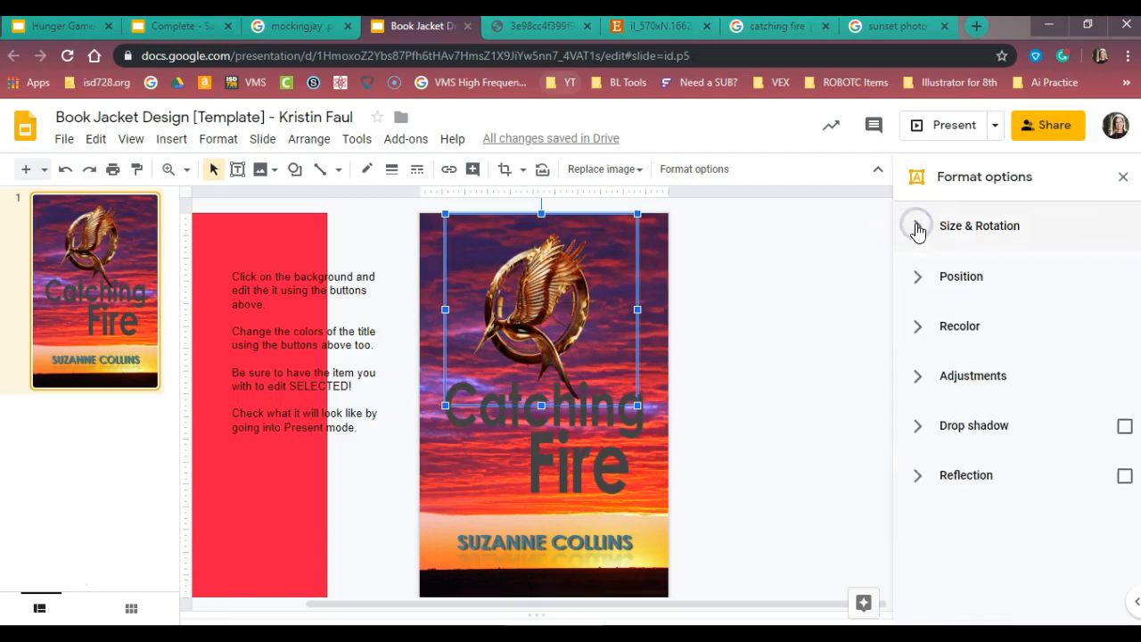
left_click(916, 284)
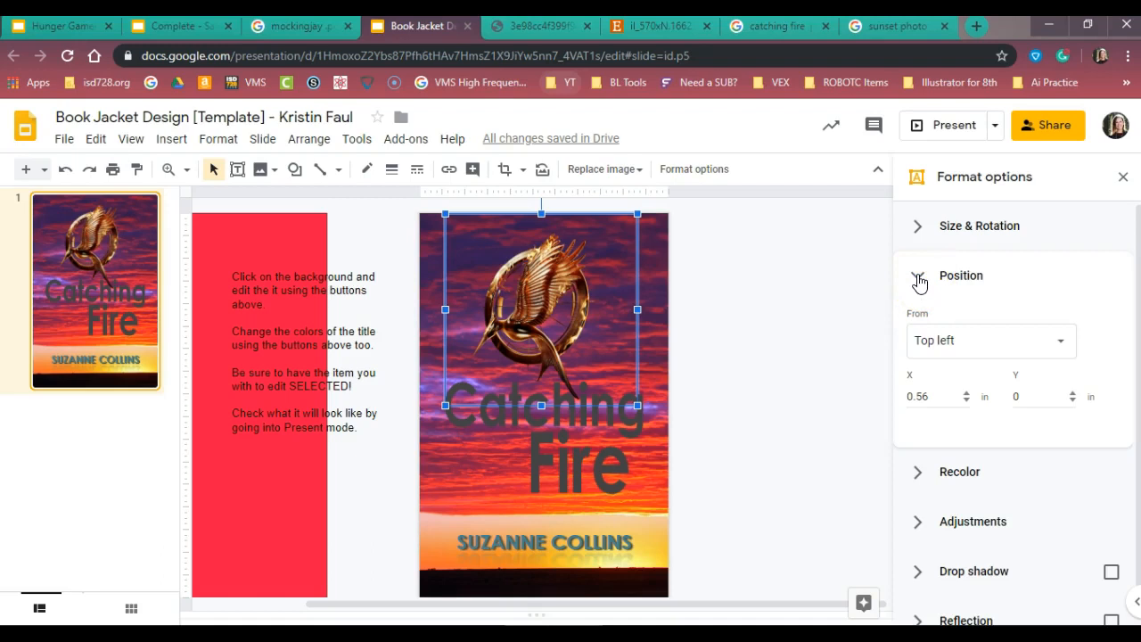
left_click(918, 277)
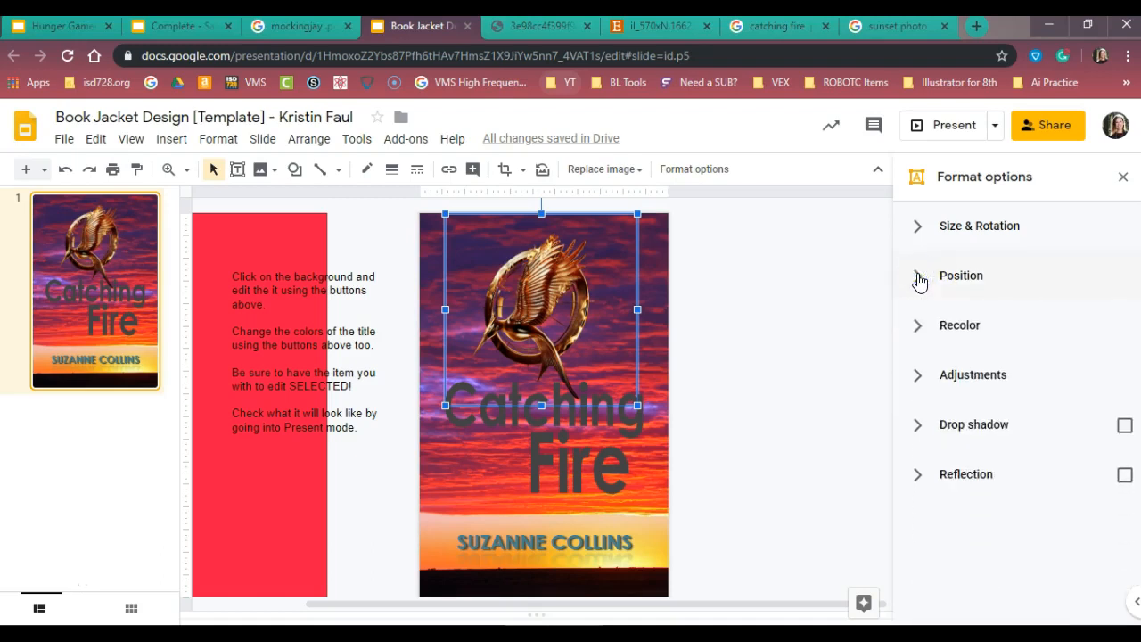
Try the Negative and Sepia recolor effects on the mockingjay image
left_click(919, 337)
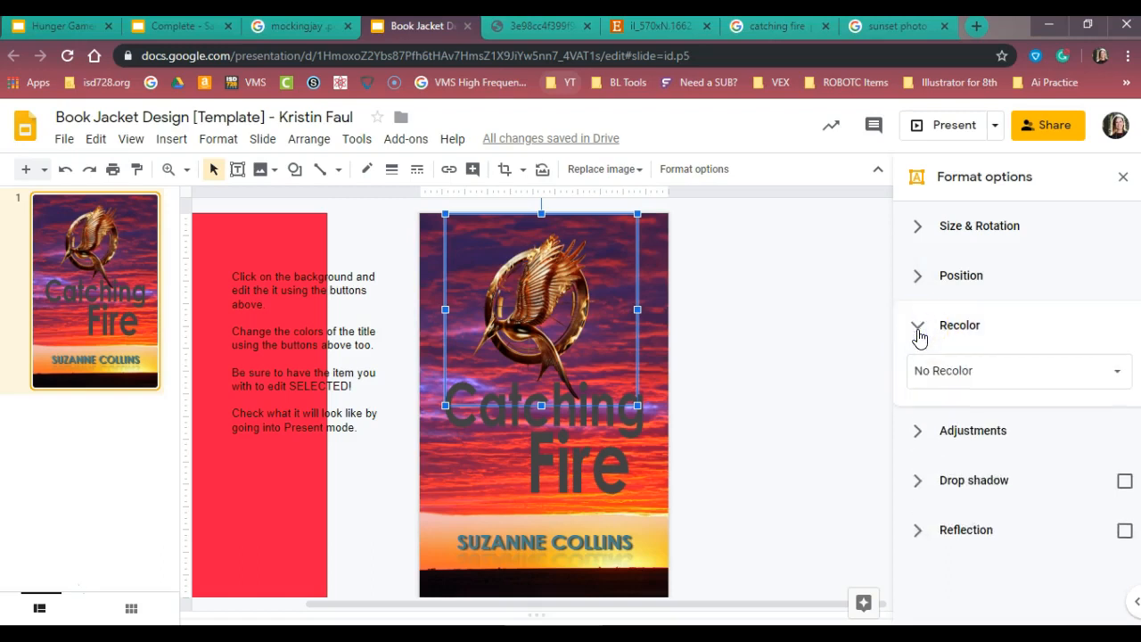
left_click(951, 381)
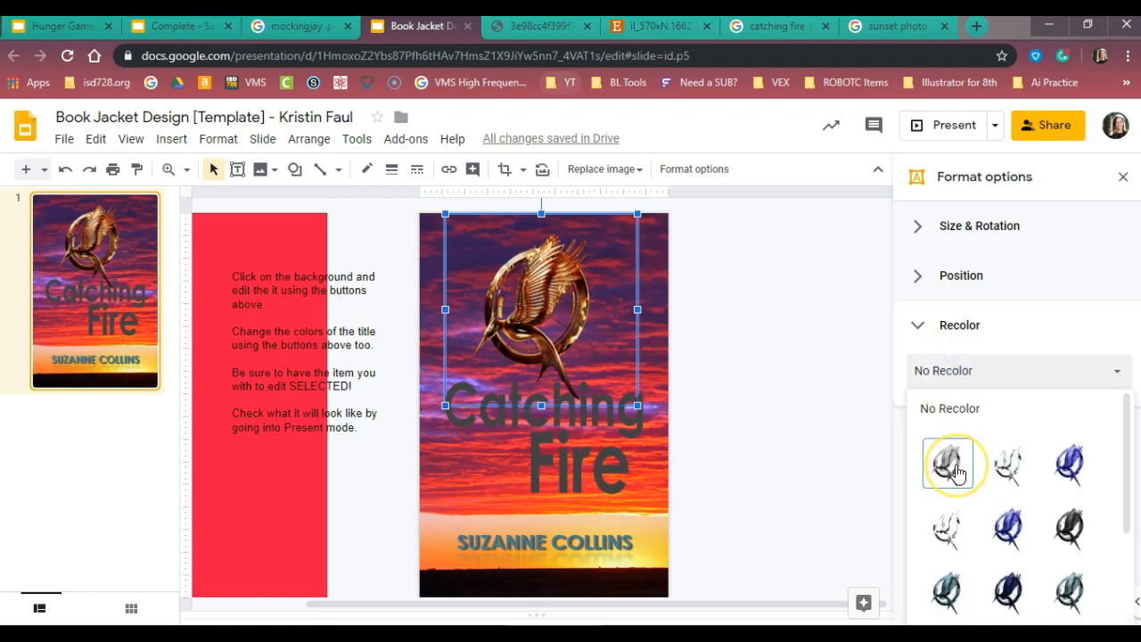
scroll(956, 472, "down", 3)
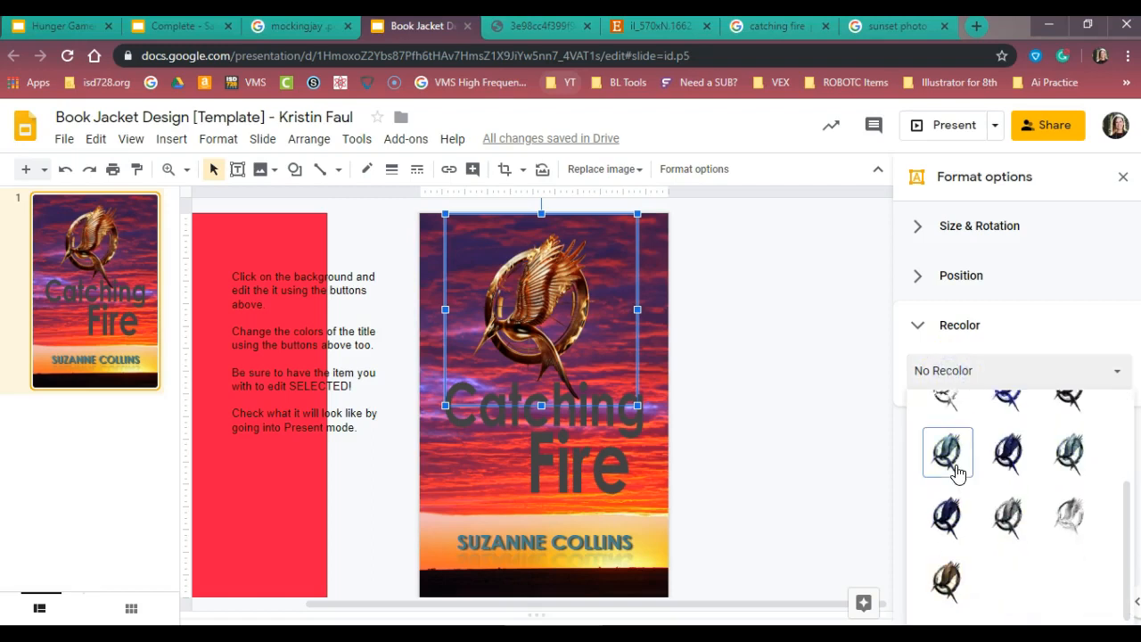
left_click(1079, 529)
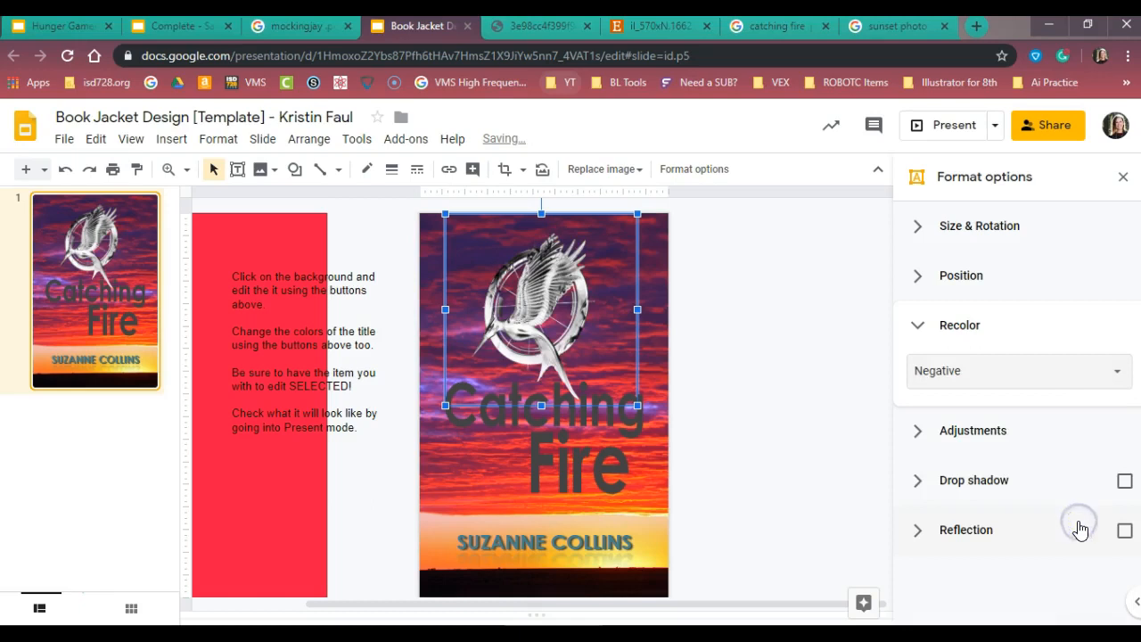
left_click(947, 370)
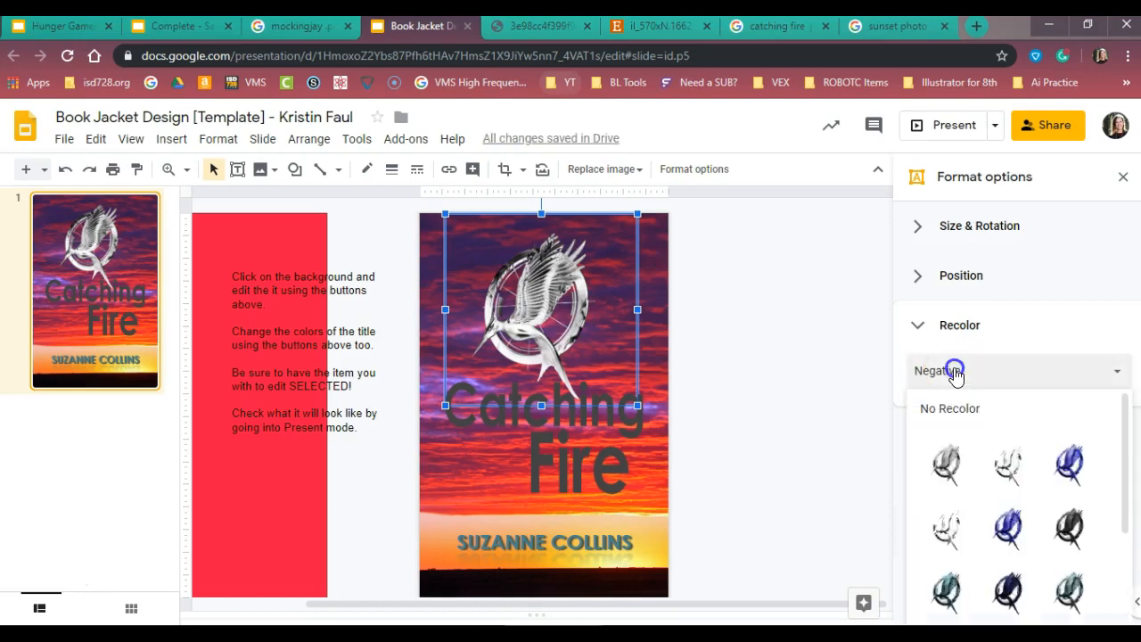
scroll(958, 584, "down", 1)
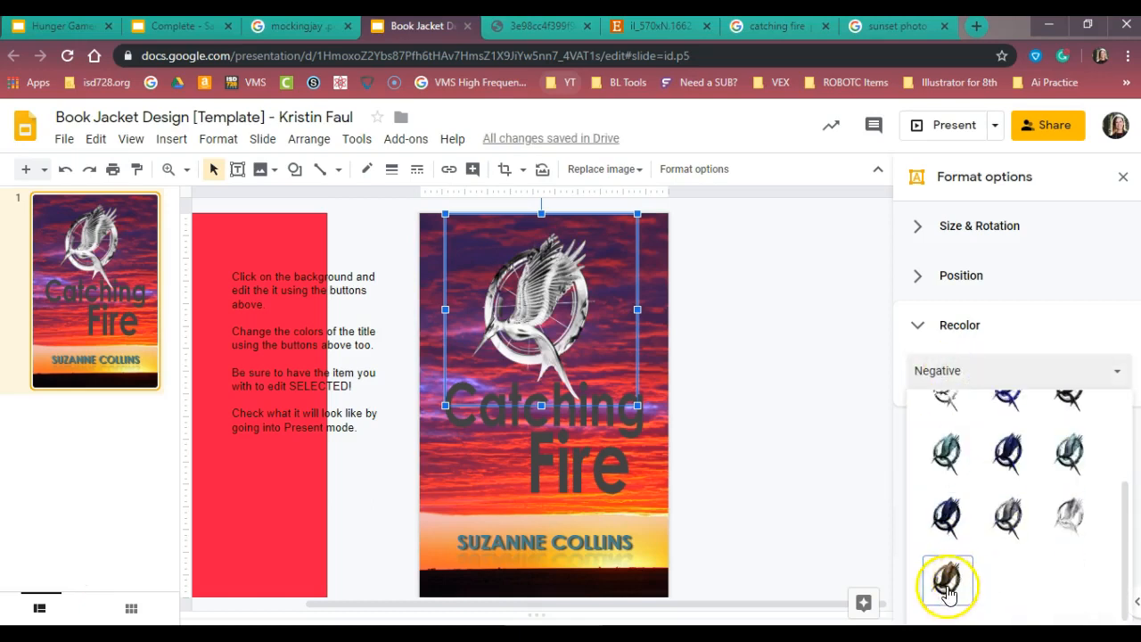
left_click(950, 581)
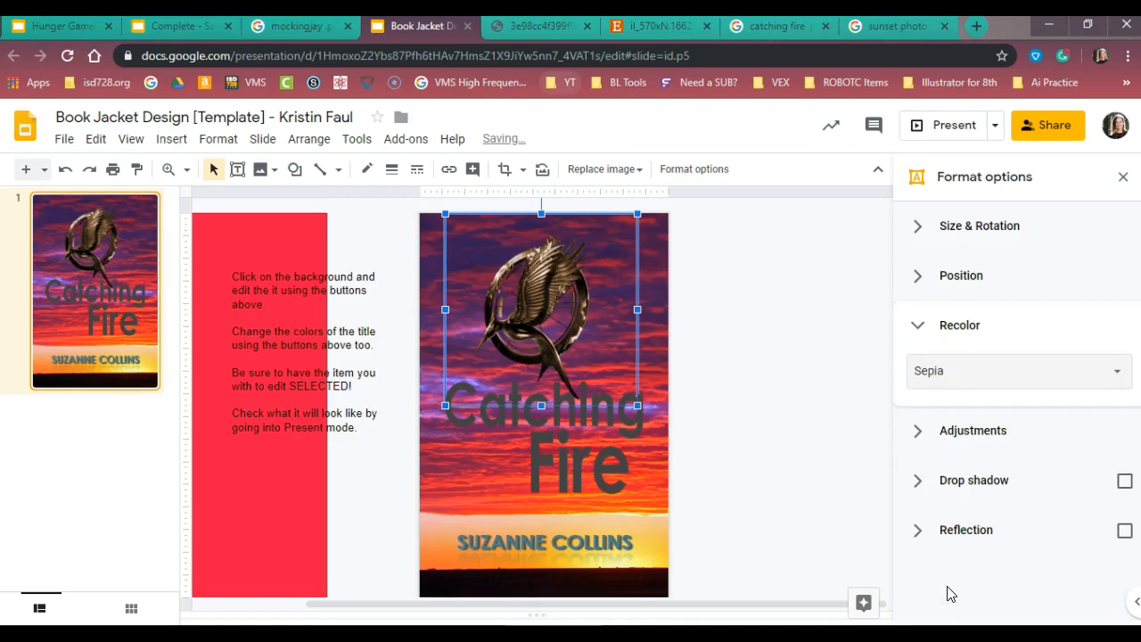
Try the Light 2 and Light 1 recolor effects on the mockingjay image
left_click(951, 369)
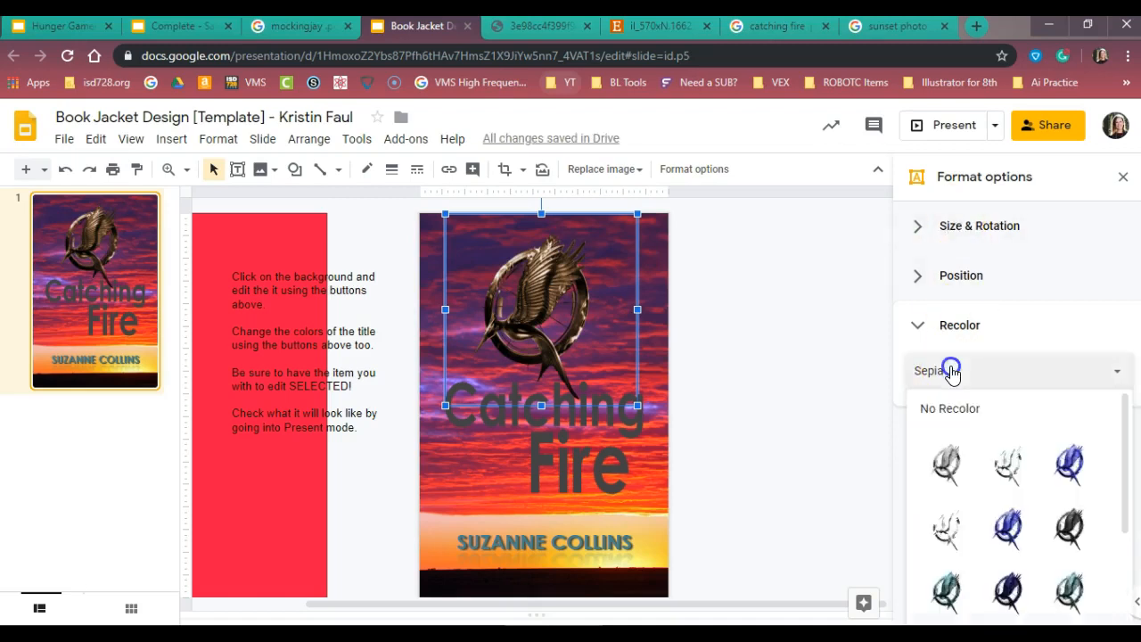
left_click(1008, 463)
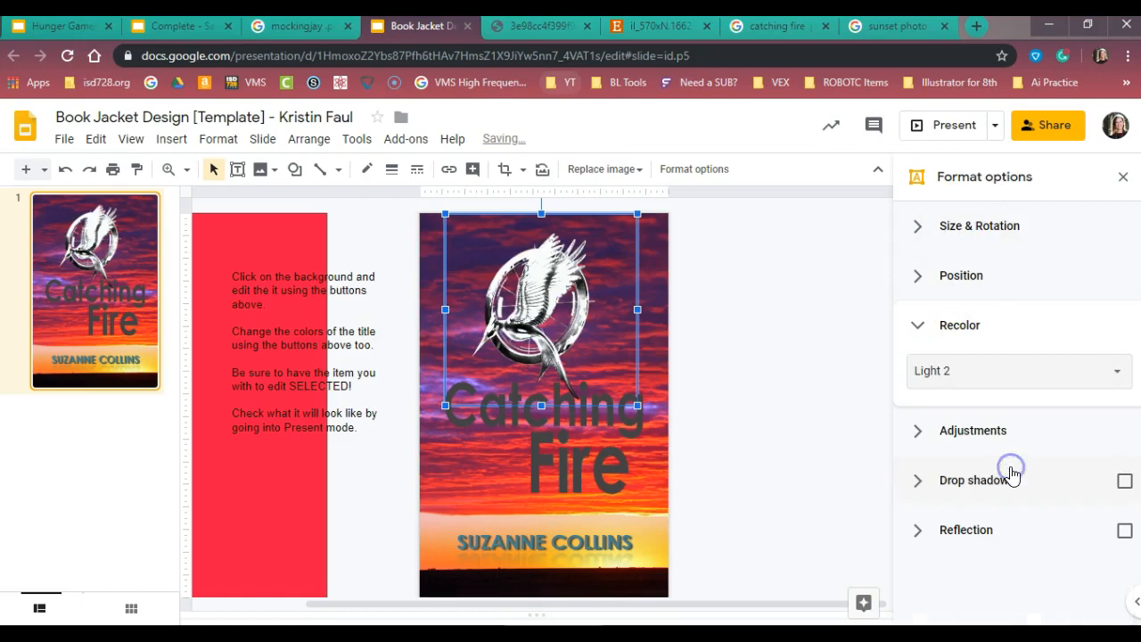
left_click(980, 367)
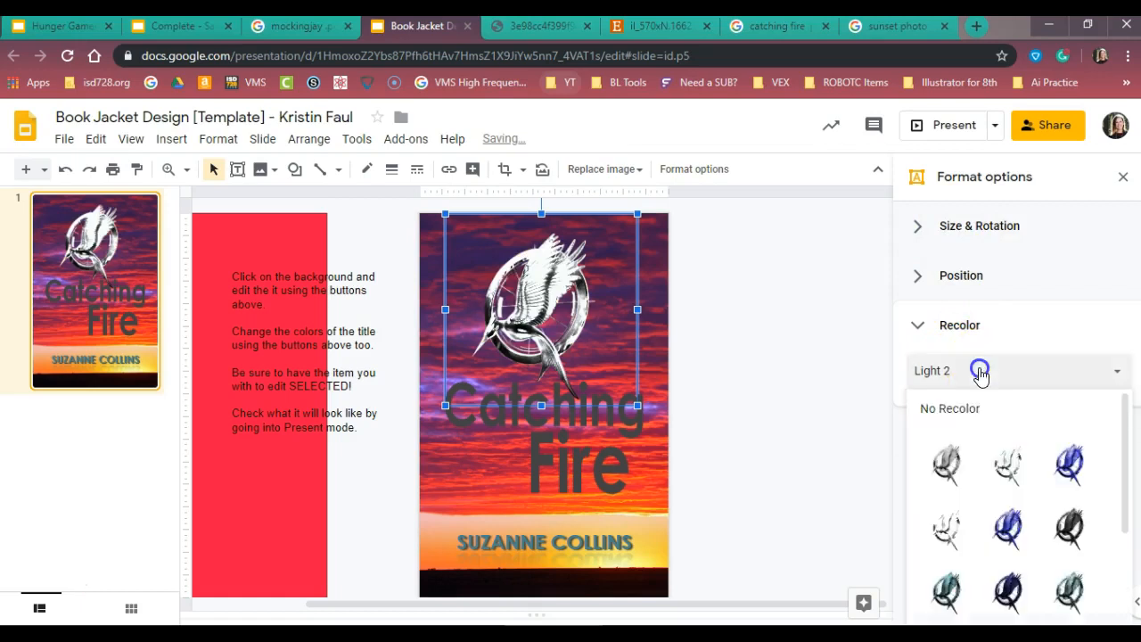
left_click(943, 464)
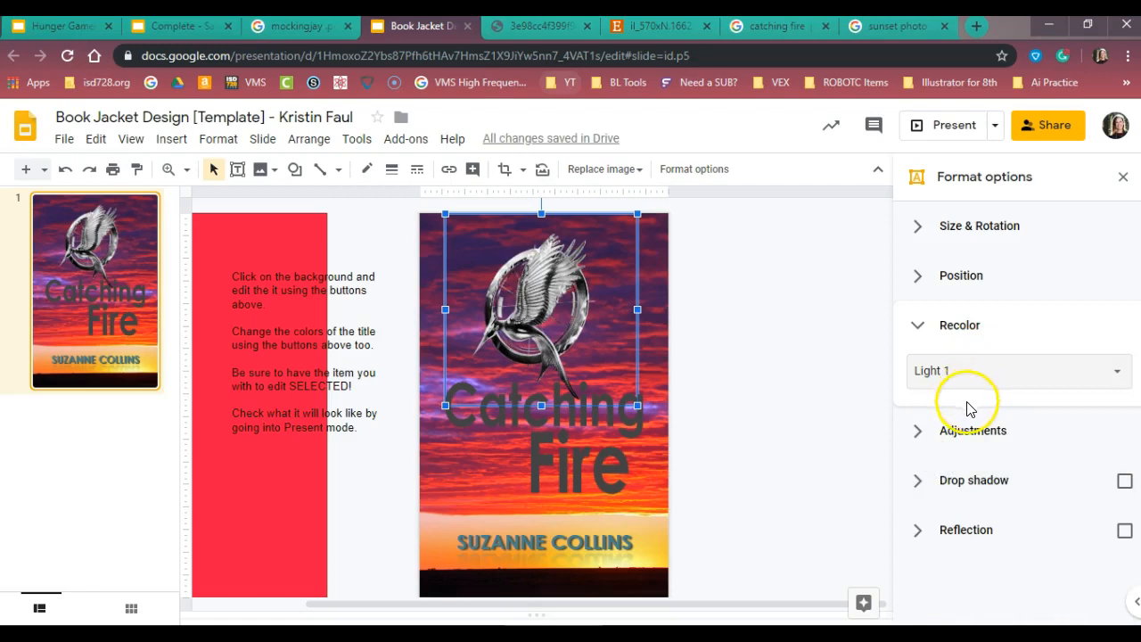
Try the Dark 4 and Dark 3 recolor effects on the mockingjay image
left_click(966, 374)
scroll(974, 416, "down", 3)
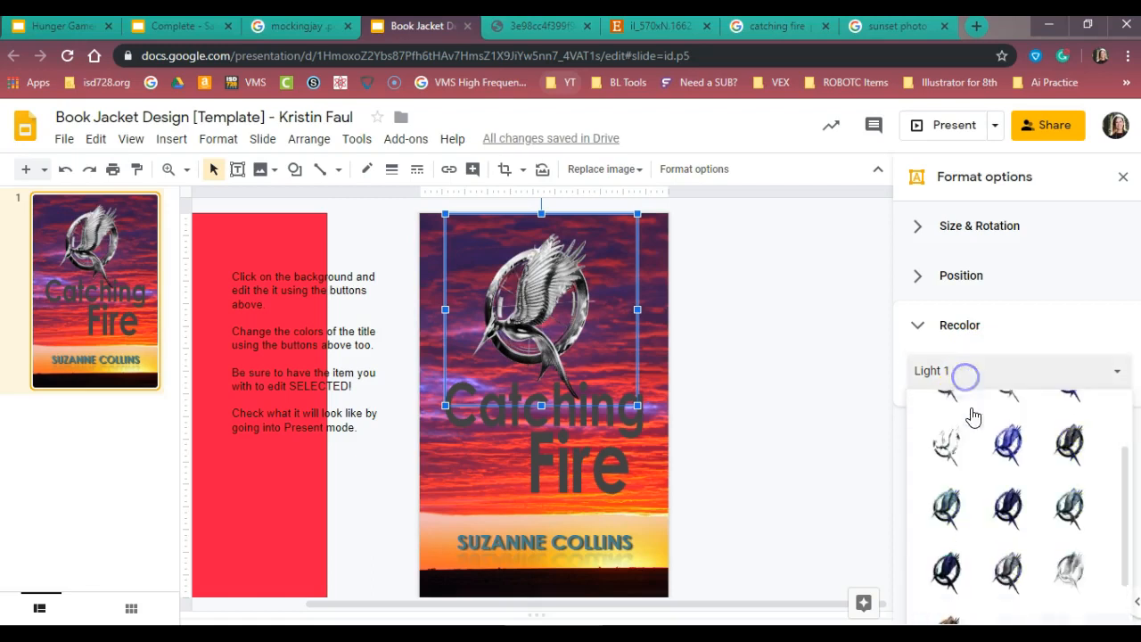
left_click(1079, 506)
left_click(962, 370)
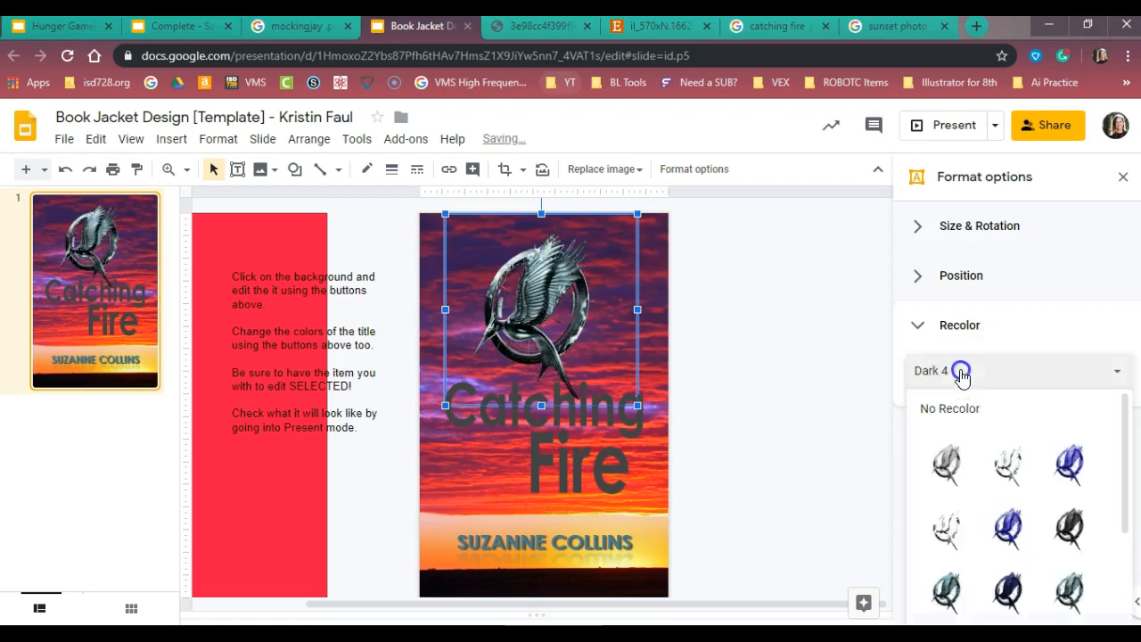
left_click(1011, 593)
Try the Grayscale and Dark 5 recolor effects on the mockingjay image
left_click(958, 370)
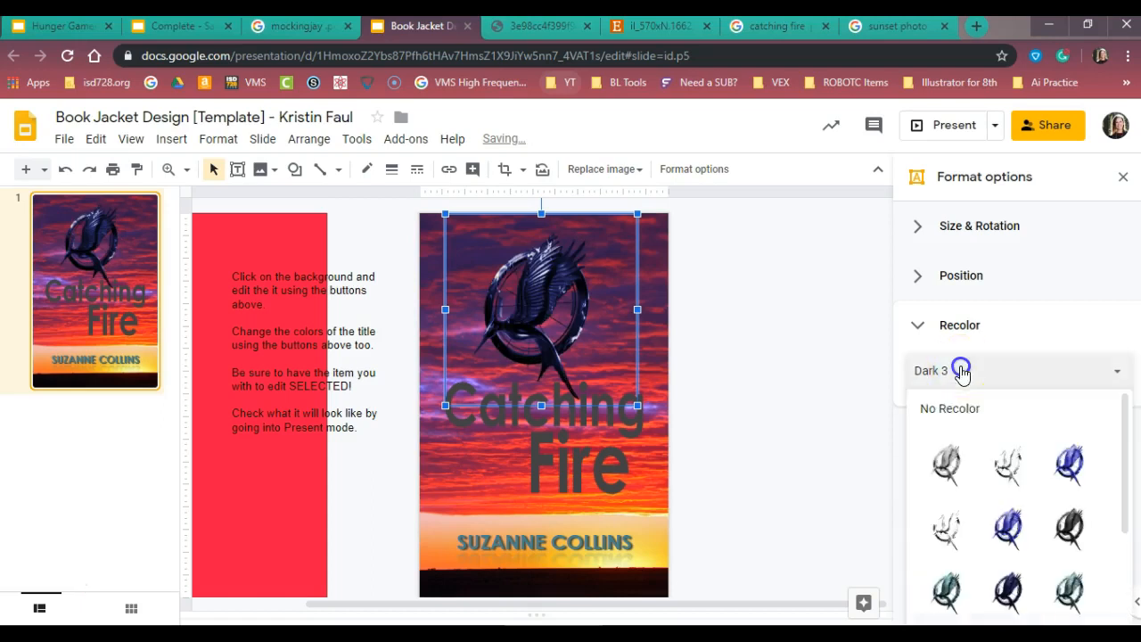
scroll(985, 550, "down", 1)
left_click(1007, 514)
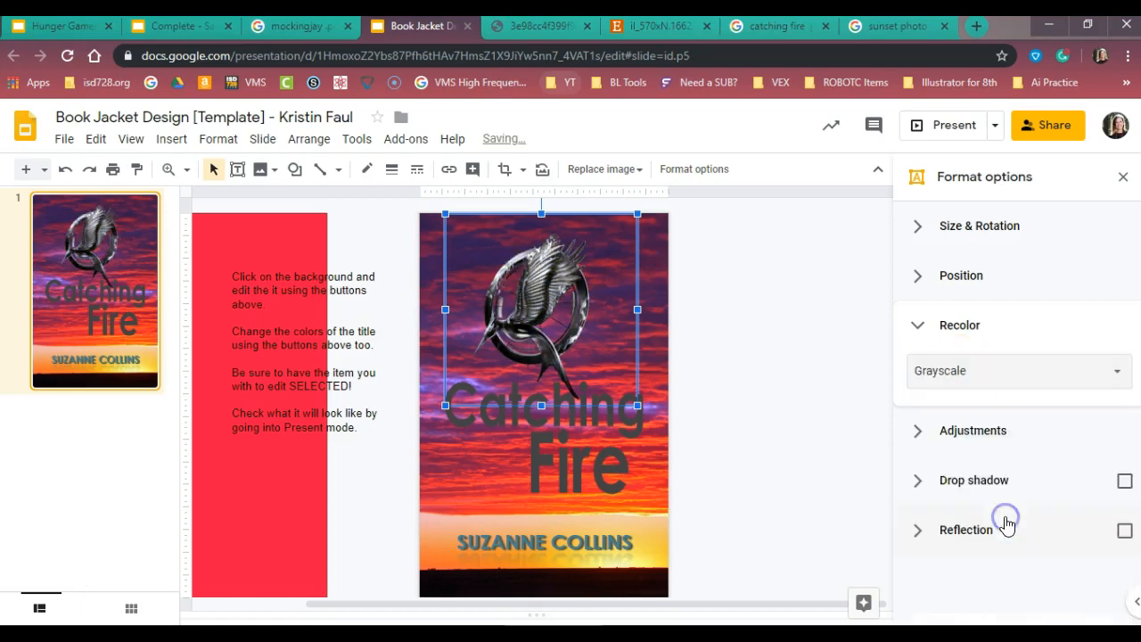
left_click(968, 372)
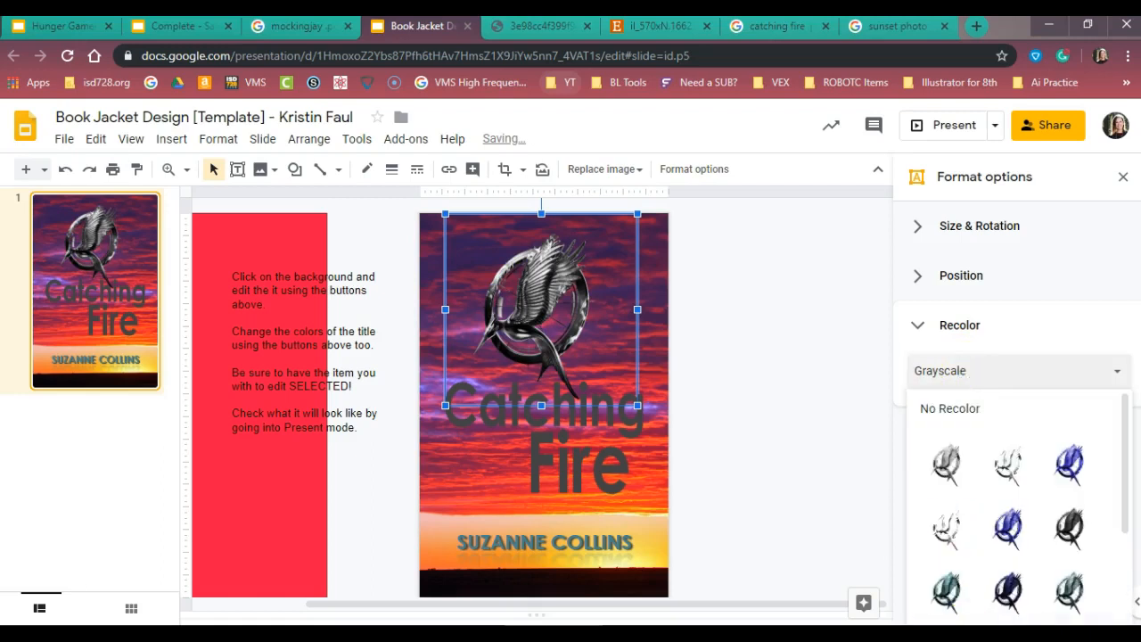
scroll(947, 552, "down", 3)
left_click(945, 526)
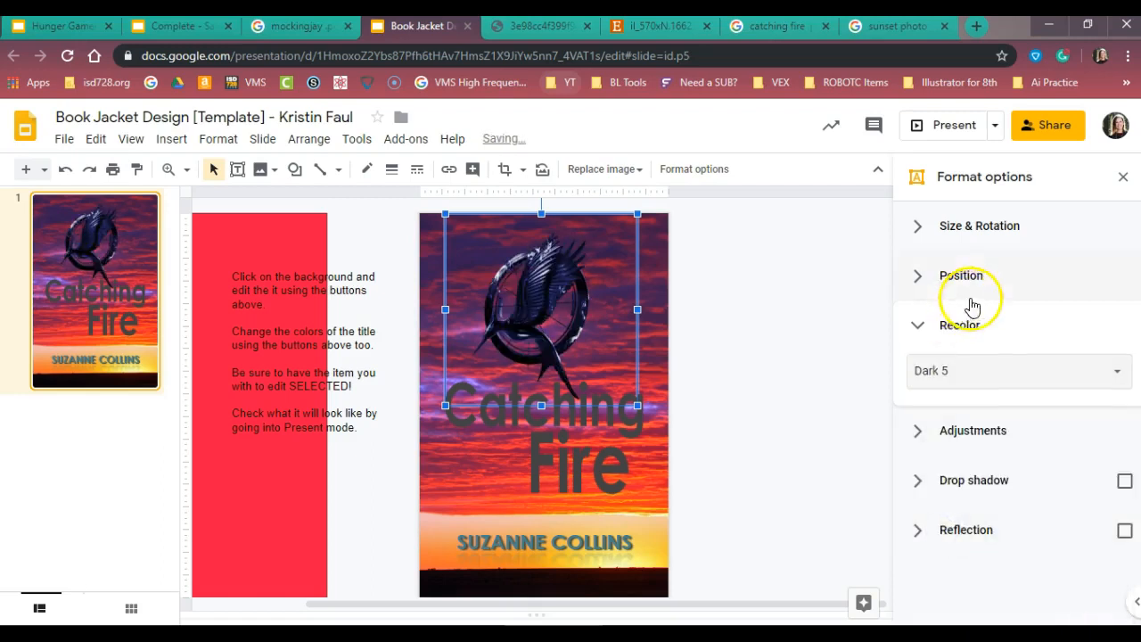
Return the mockingjay image to its original gold colors with No Recolor
left_click(983, 367)
left_click(963, 410)
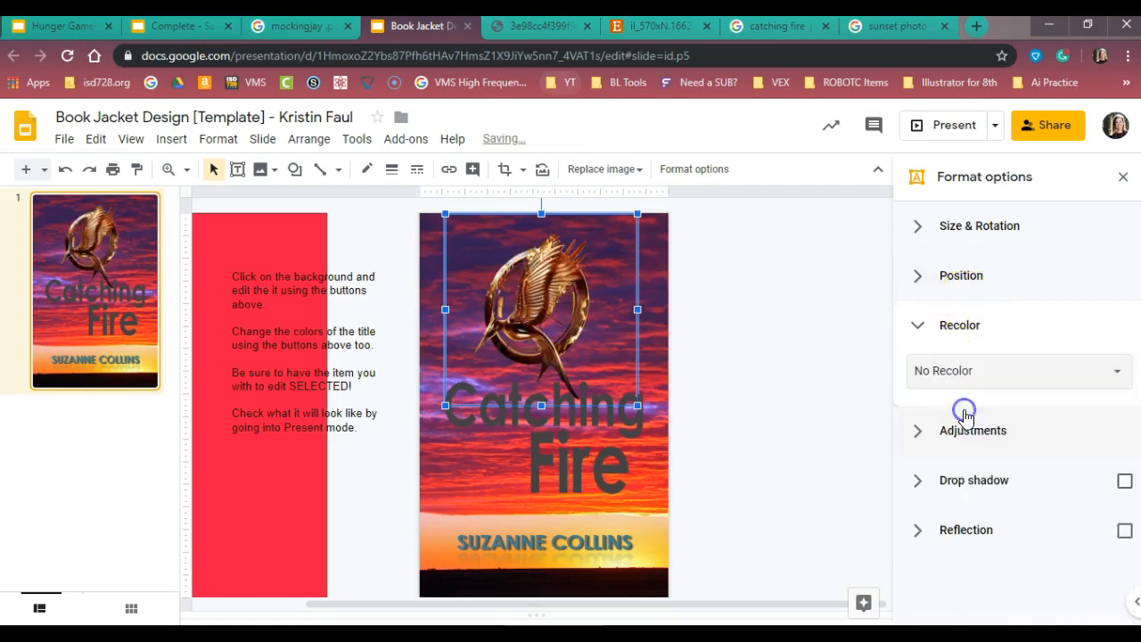
left_click(922, 325)
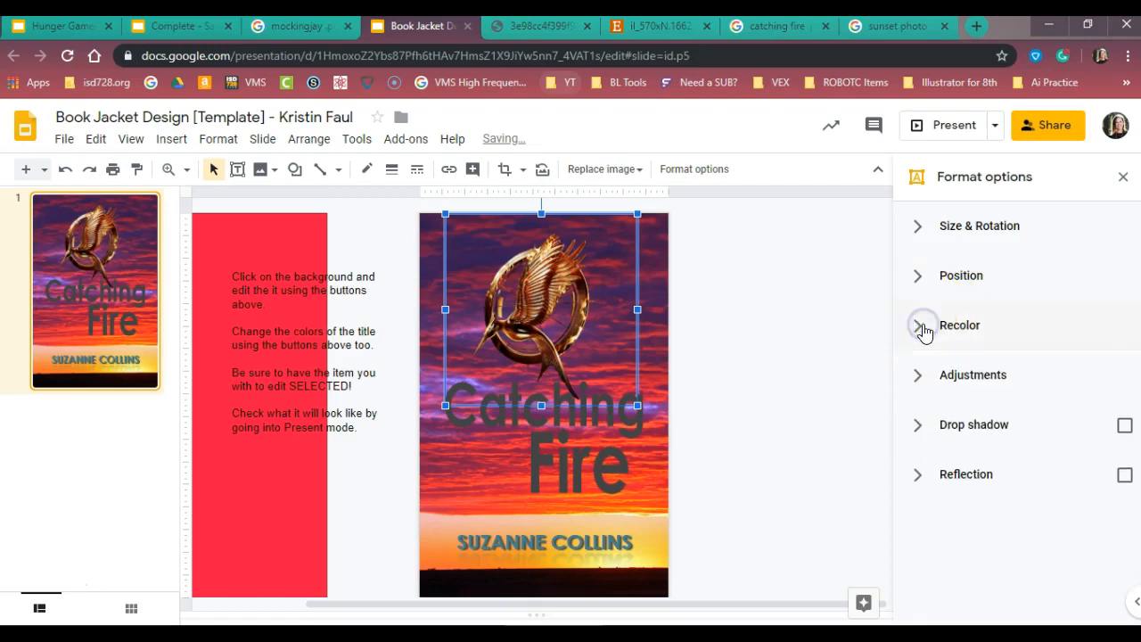
Try about one-third transparency on the mockingjay image, compare it with the completed Hunger Games sample jacket, and reset transparency to zero
left_click(917, 386)
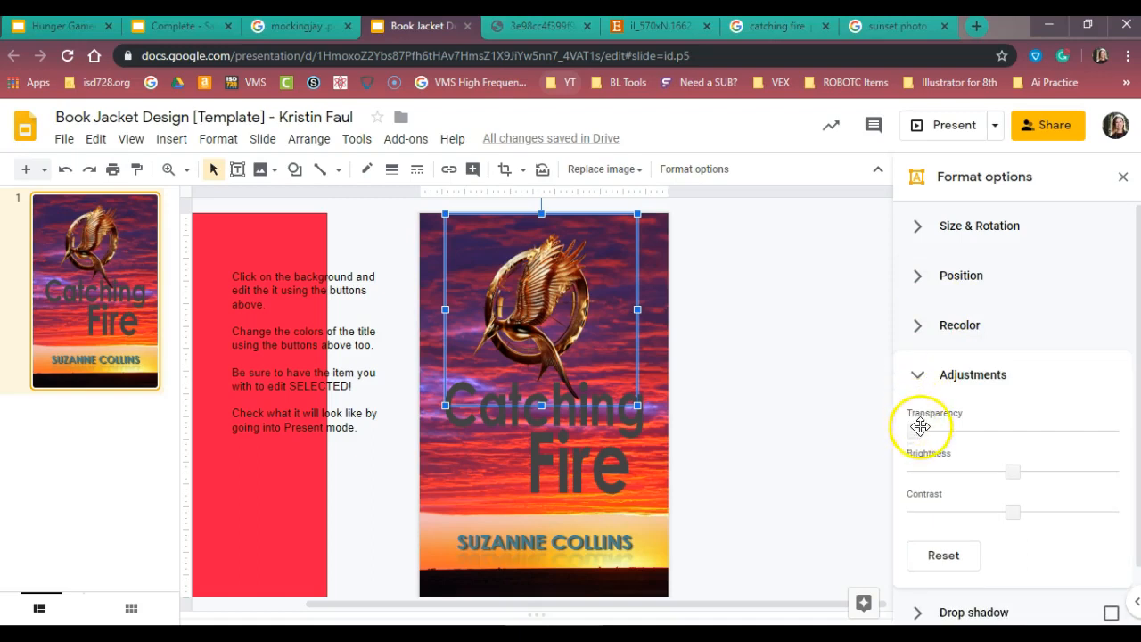
left_click_drag(913, 431, 982, 431)
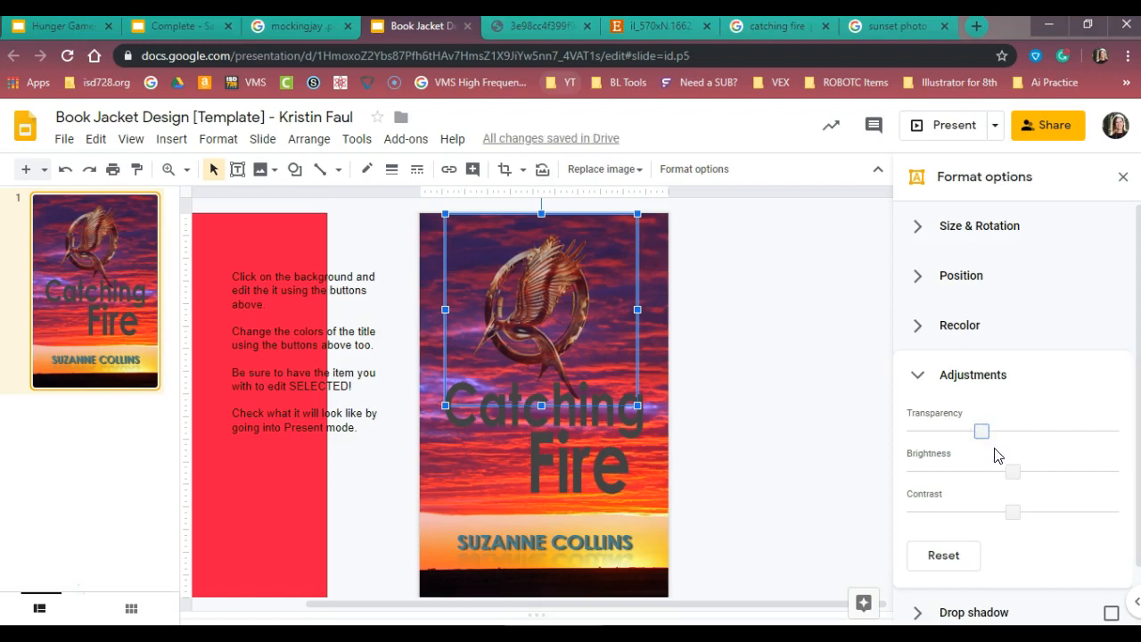
left_click(184, 27)
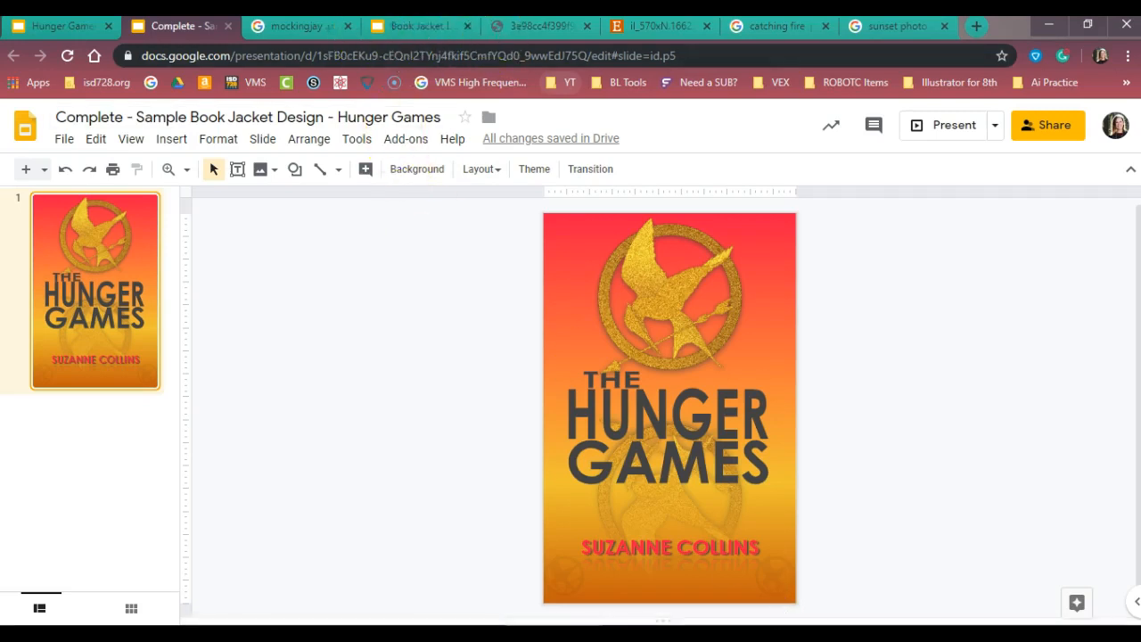
left_click(416, 29)
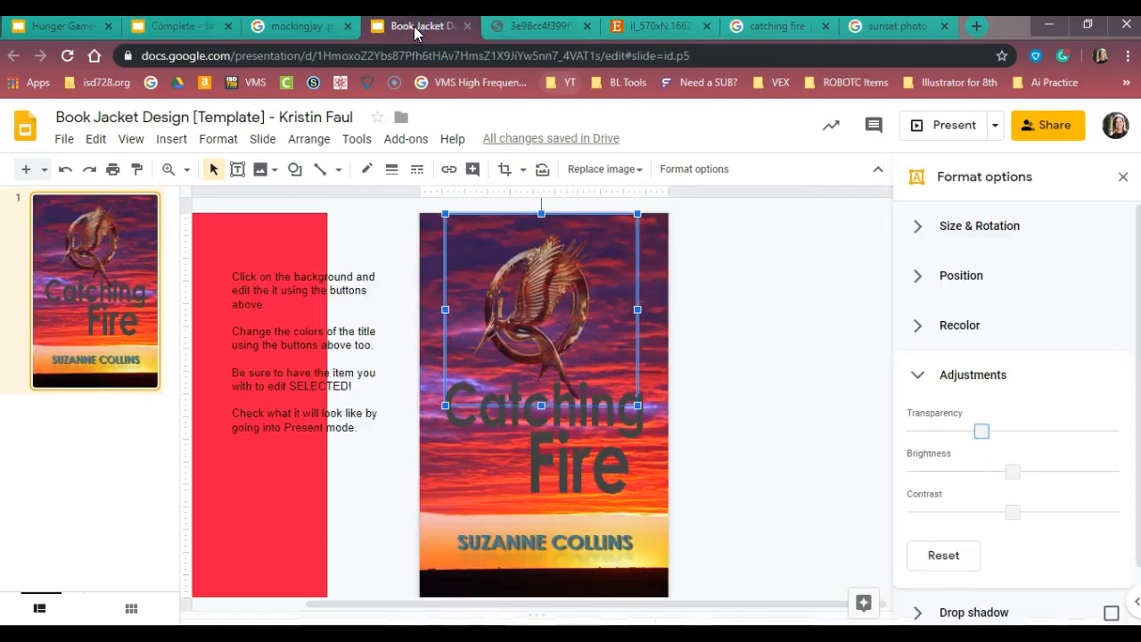
left_click_drag(983, 433, 903, 433)
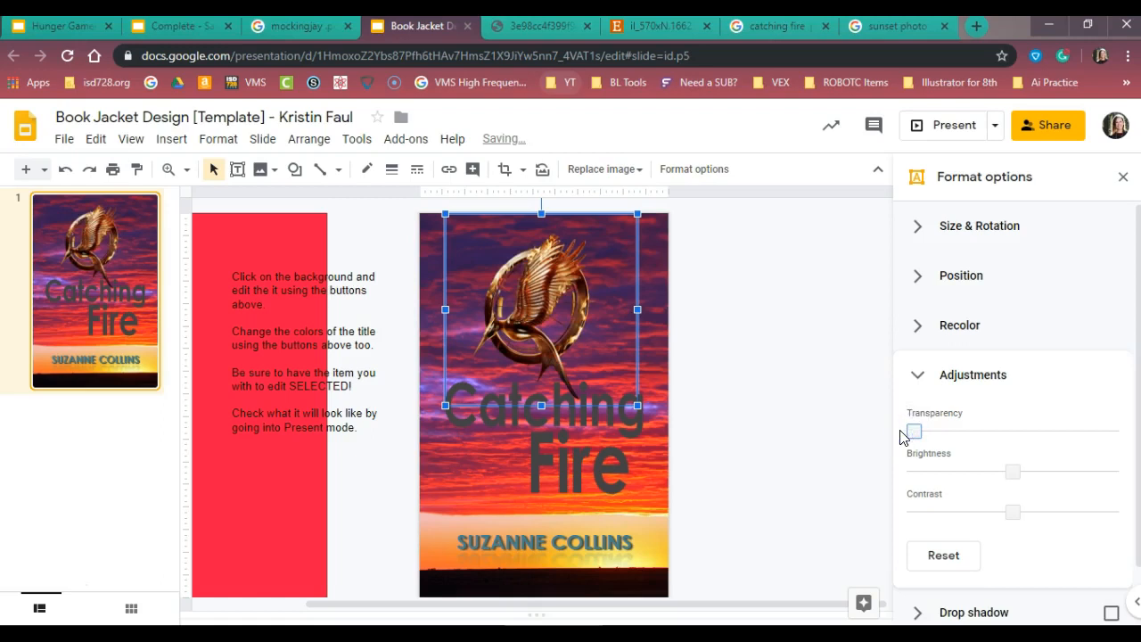
Brighten the mockingjay image slightly and raise its contrast moderately, trying a lower contrast for comparison
left_click_drag(1012, 472, 1043, 469)
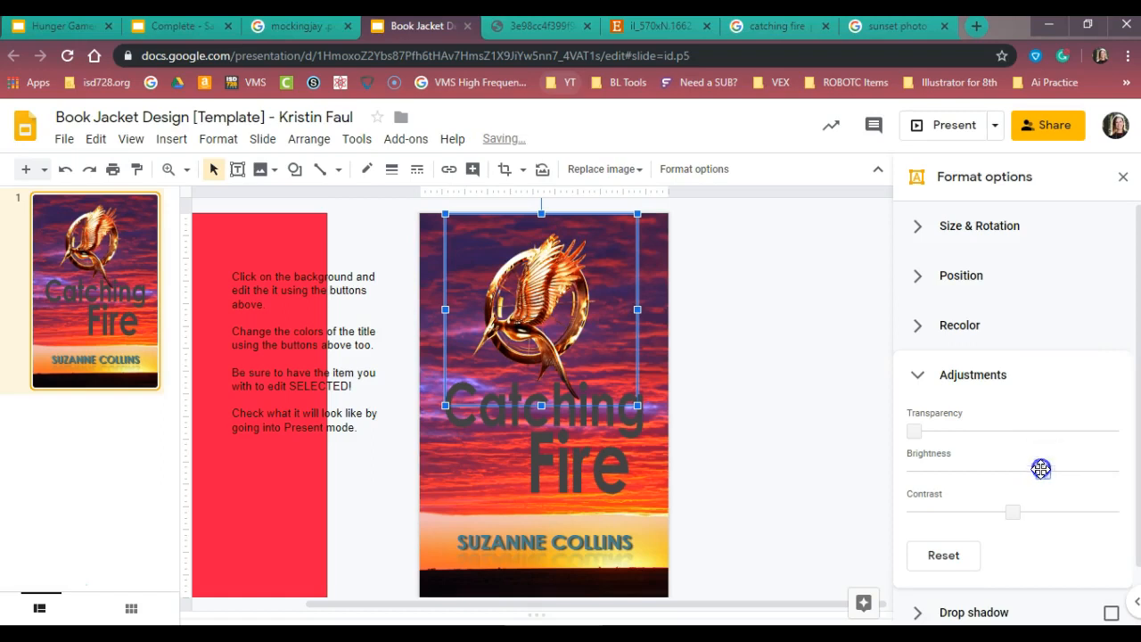
left_click_drag(1009, 515, 1025, 516)
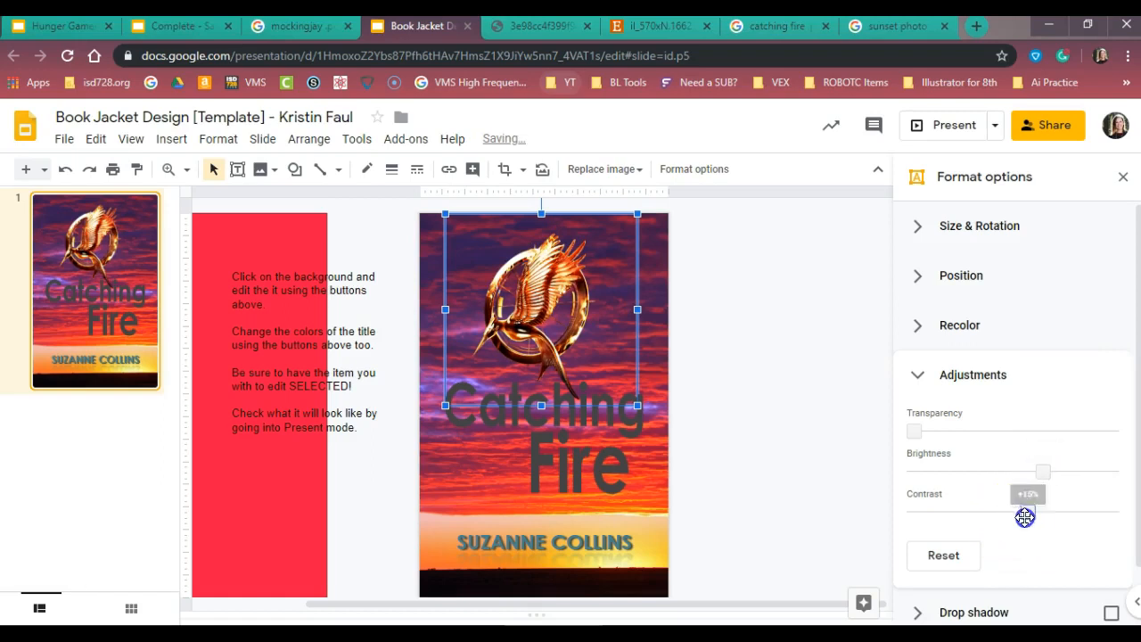
left_click(1027, 514)
left_click_drag(1026, 514, 984, 510)
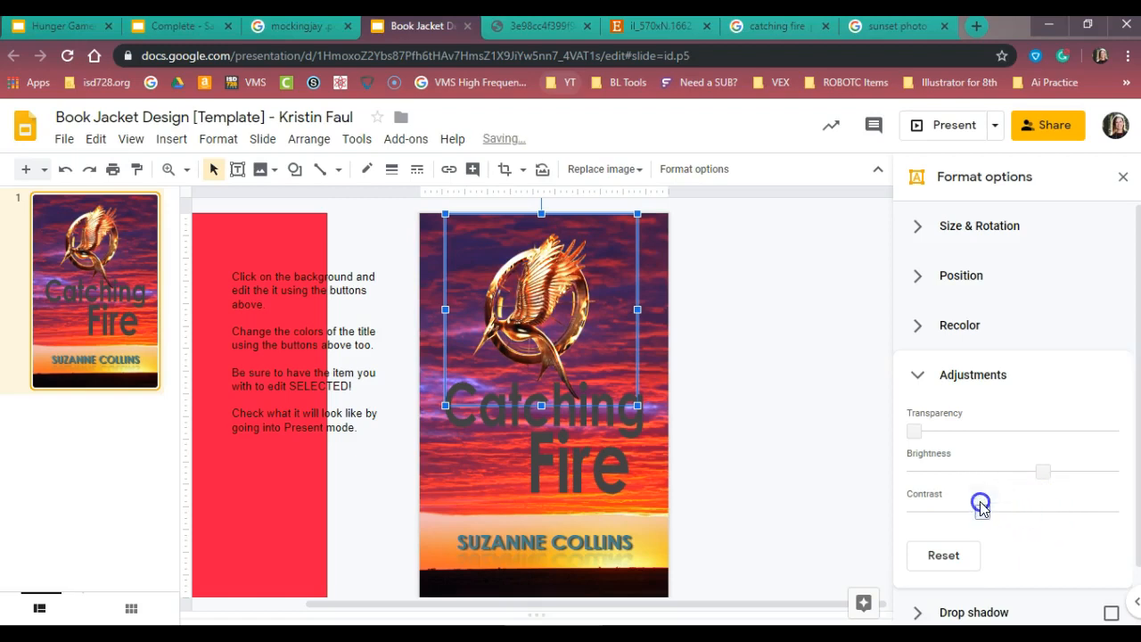
left_click(985, 511)
left_click_drag(980, 511, 1055, 516)
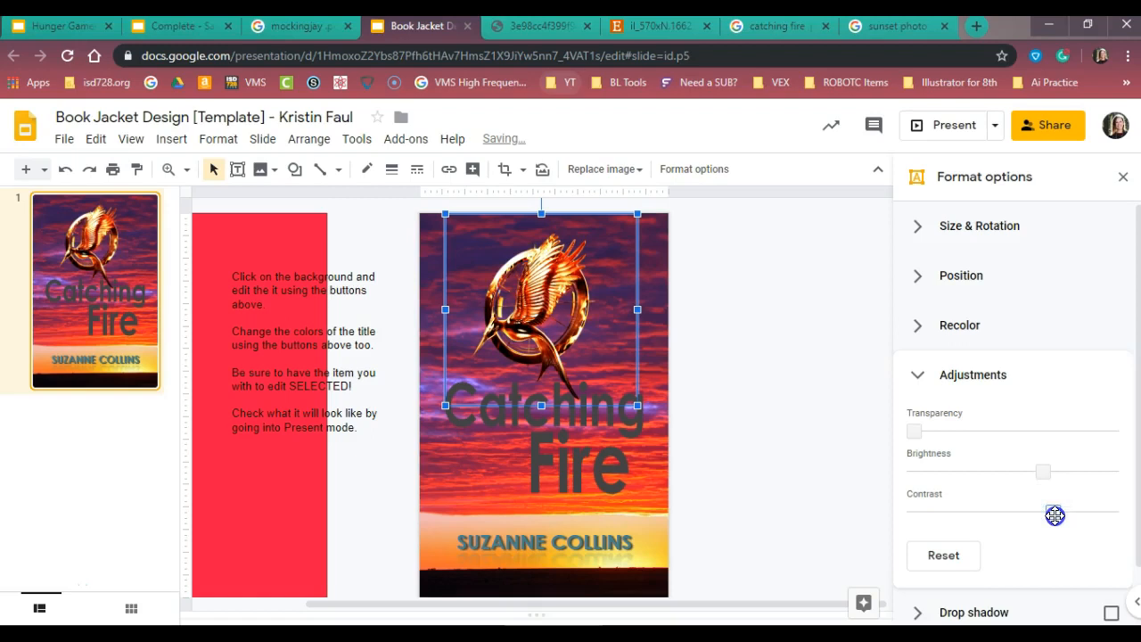
mouse_move(1044, 471)
left_mouse_down()
mouse_move(1099, 486)
mouse_move(1035, 479)
left_mouse_up()
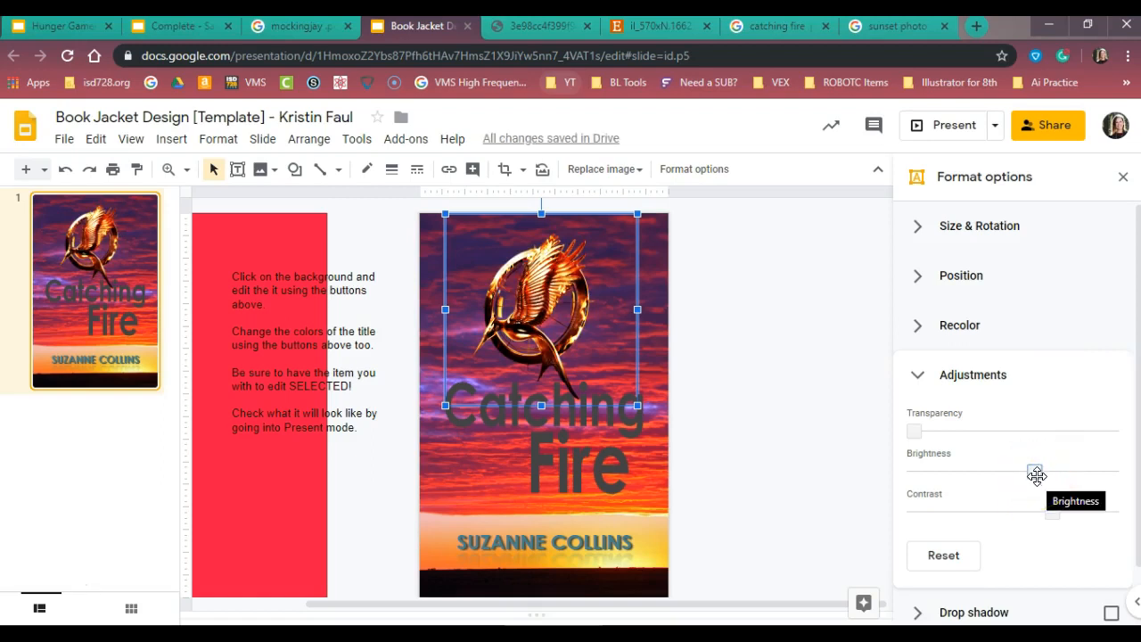
left_click(925, 378)
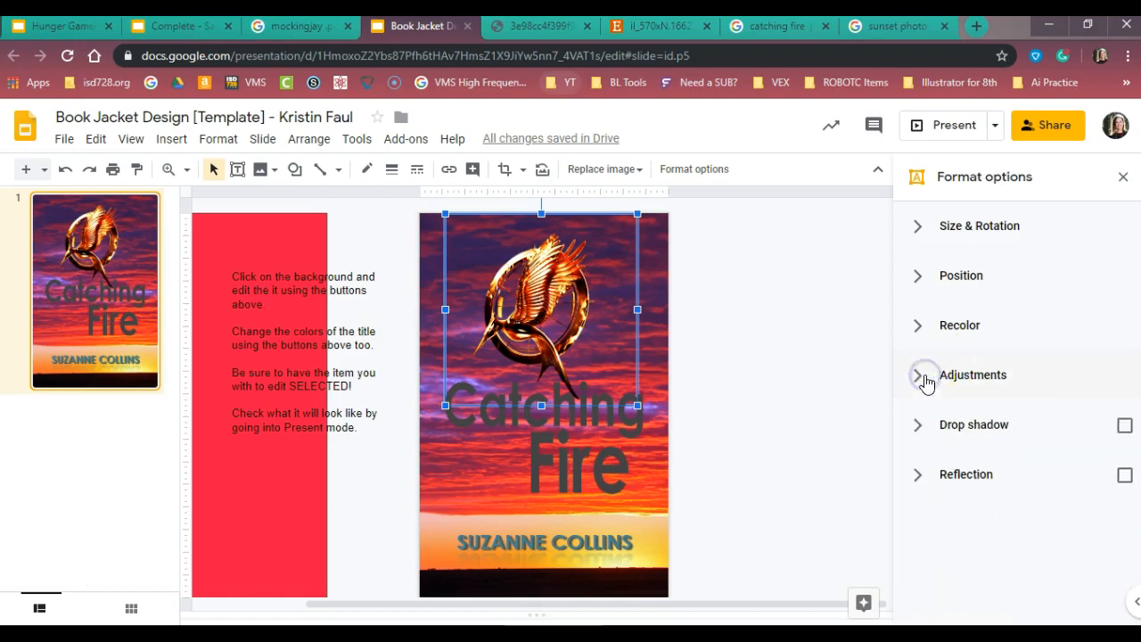
Try the default black drop shadow on the mockingjay image and compare it with the completed Hunger Games sample jacket
left_click(918, 429)
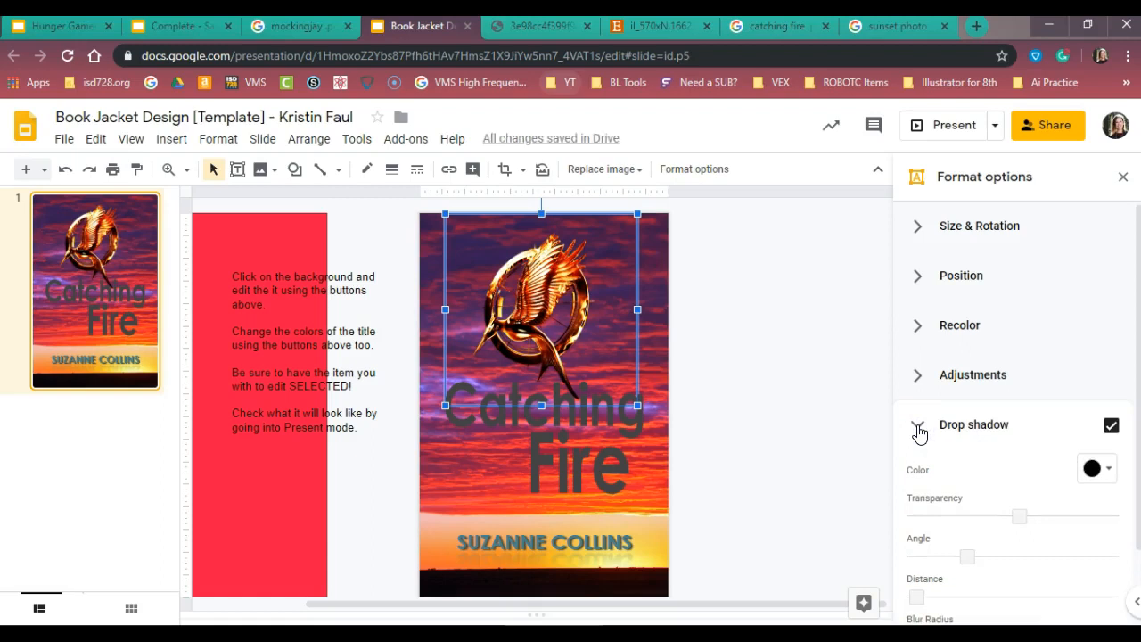
left_click(163, 33)
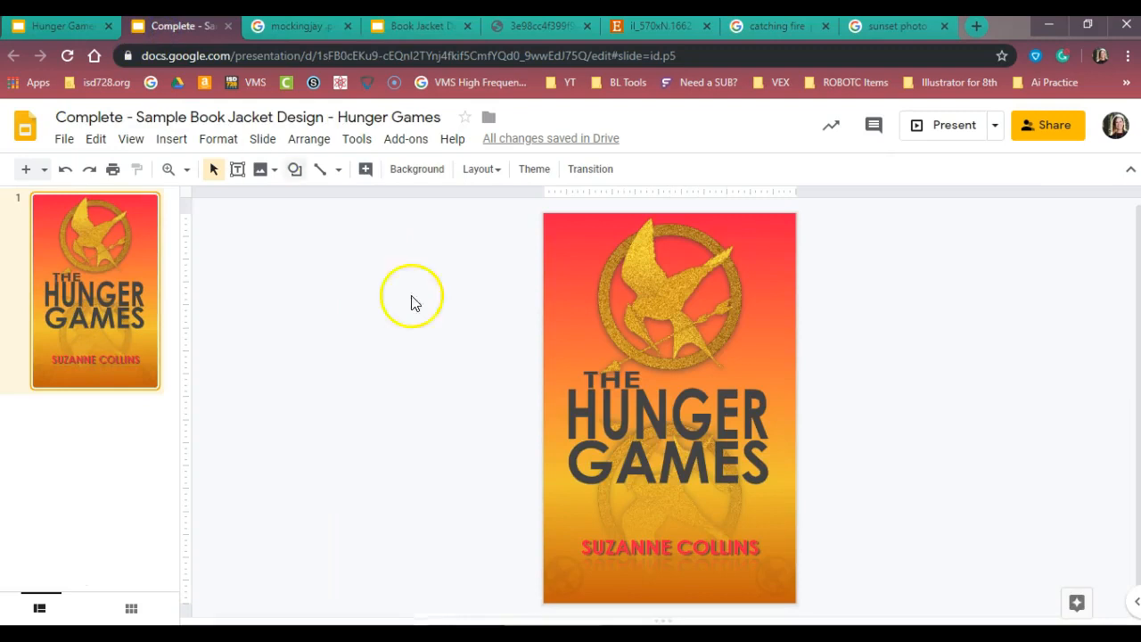
left_click(407, 27)
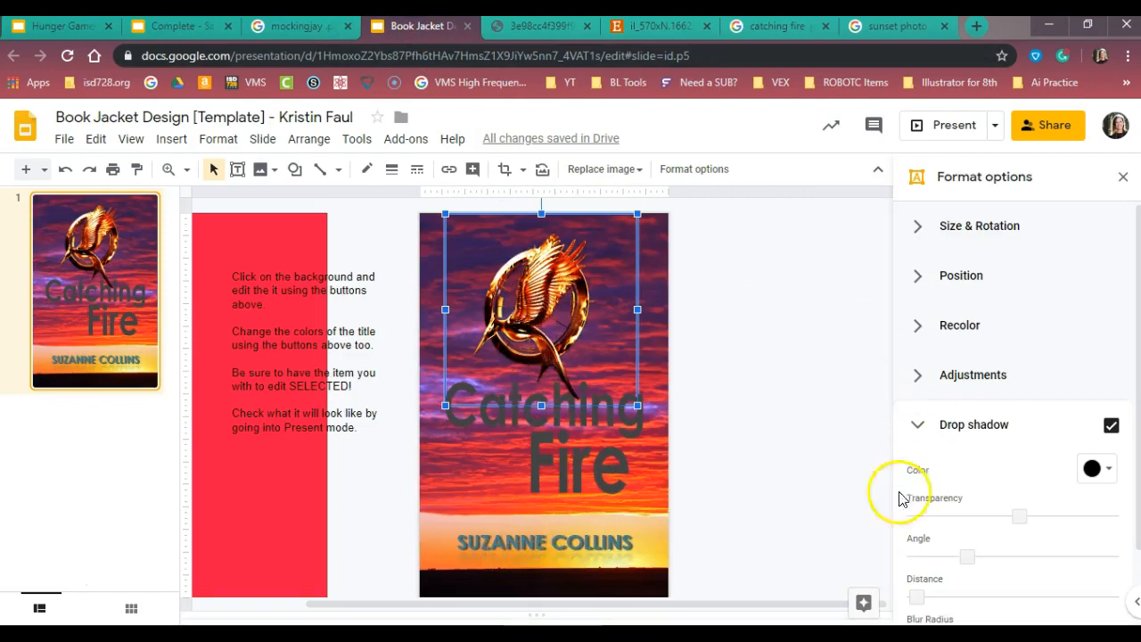
Try a gray, nearly transparent drop shadow with a different angle and greater distance on the mockingjay image, and turn the shadow off
left_click(1110, 470)
left_click(965, 208)
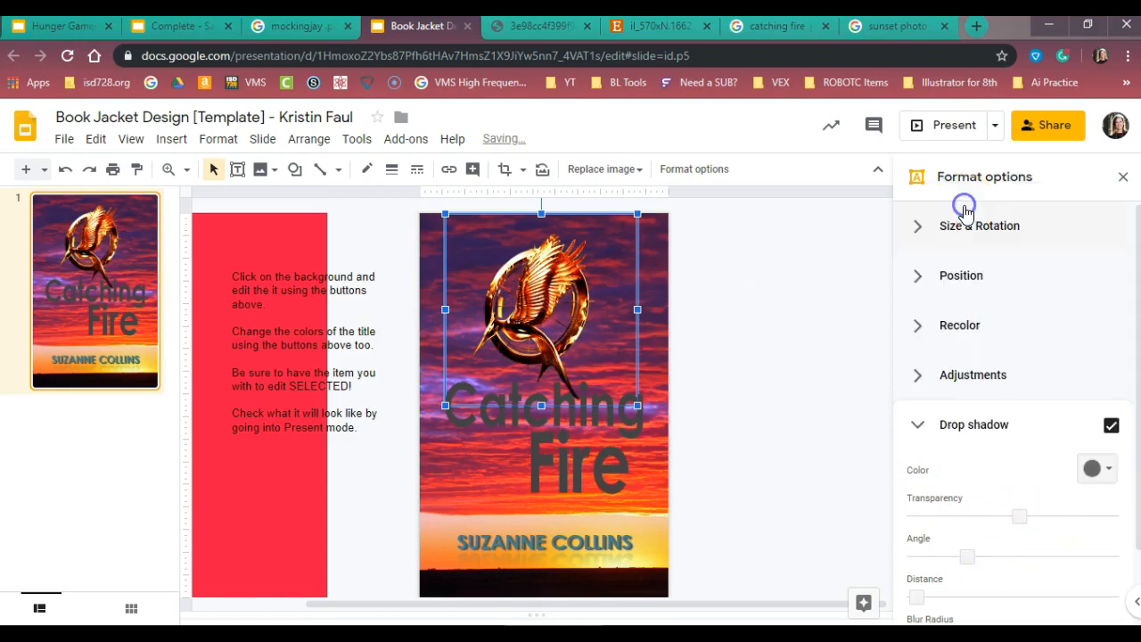
left_click_drag(1021, 517, 1118, 535)
left_click_drag(968, 556, 1045, 558)
left_click_drag(920, 597, 947, 601)
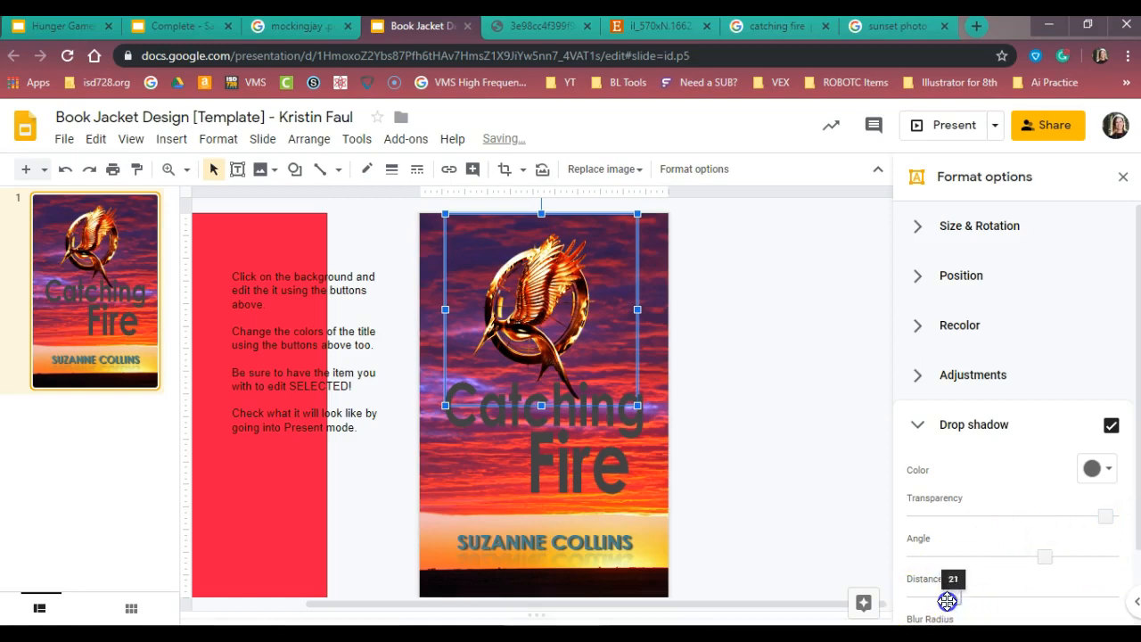
left_click(1114, 428)
left_click(919, 434)
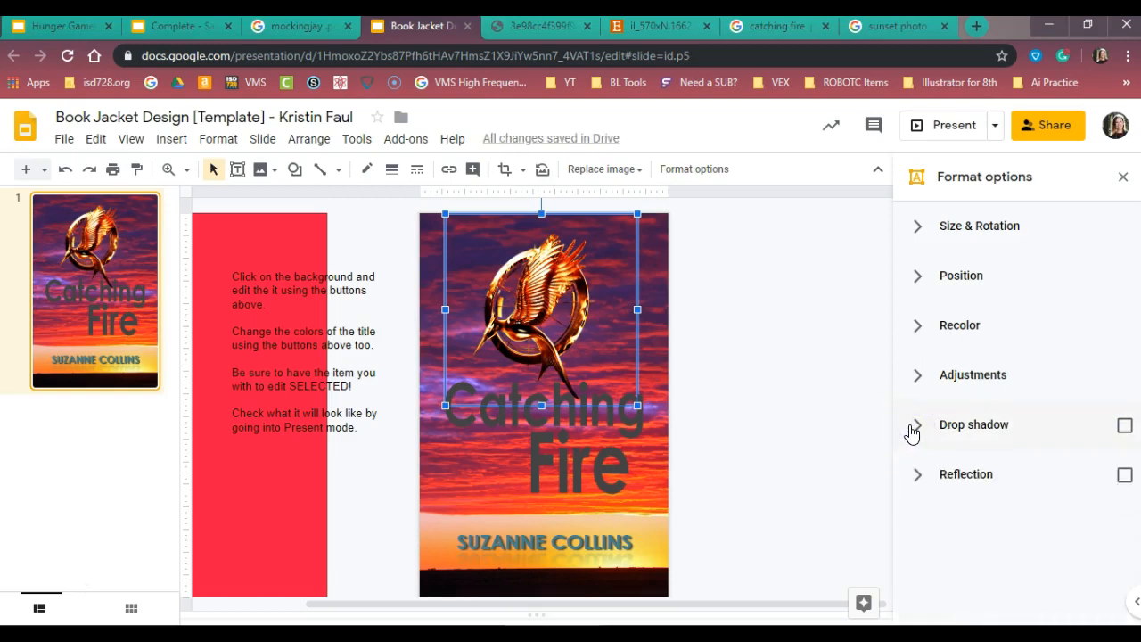
Add a reflection to the mockingjay image, reduce its distance to almost nothing and enlarge it to about two-thirds of the image
left_click(918, 486)
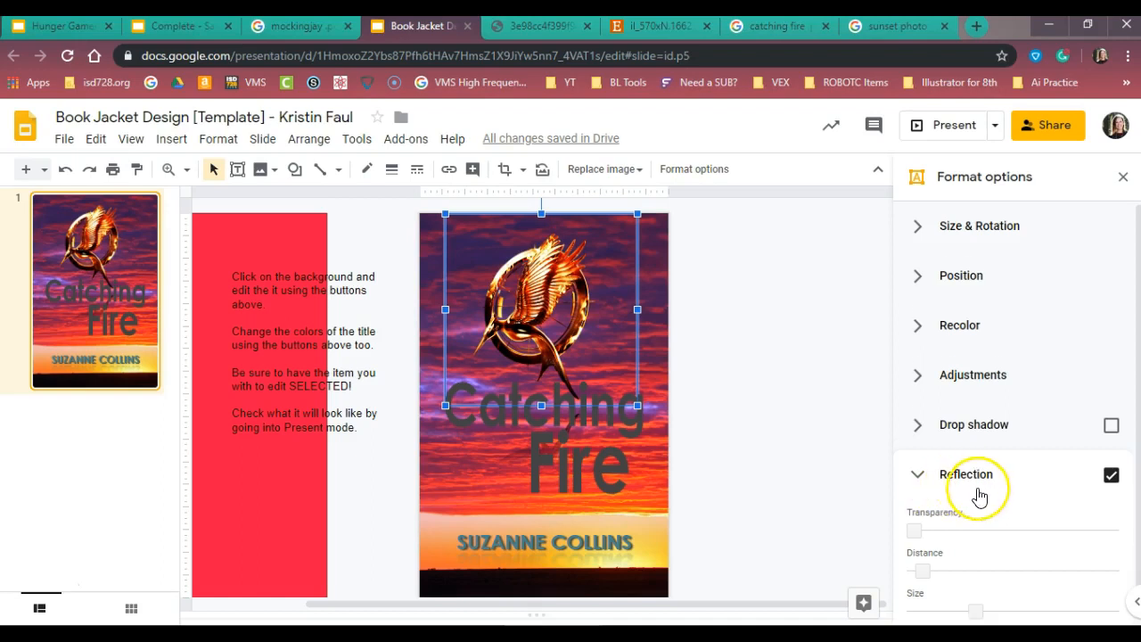
scroll(978, 489, "down", 1)
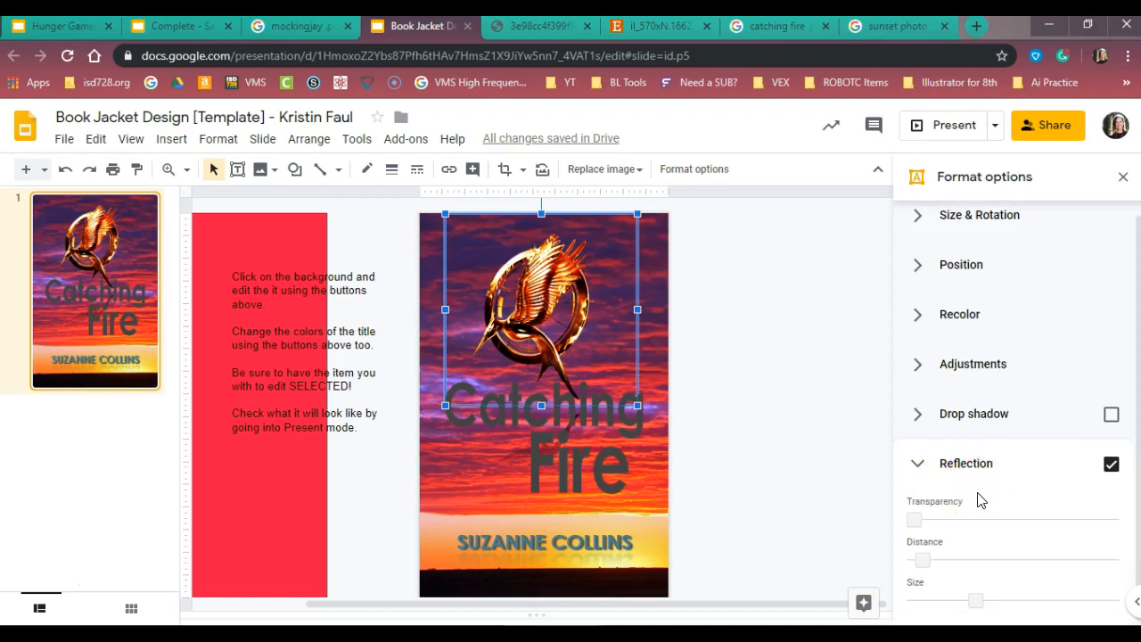
left_click(965, 493)
mouse_move(924, 561)
left_mouse_down()
mouse_move(963, 558)
mouse_move(919, 560)
left_mouse_up()
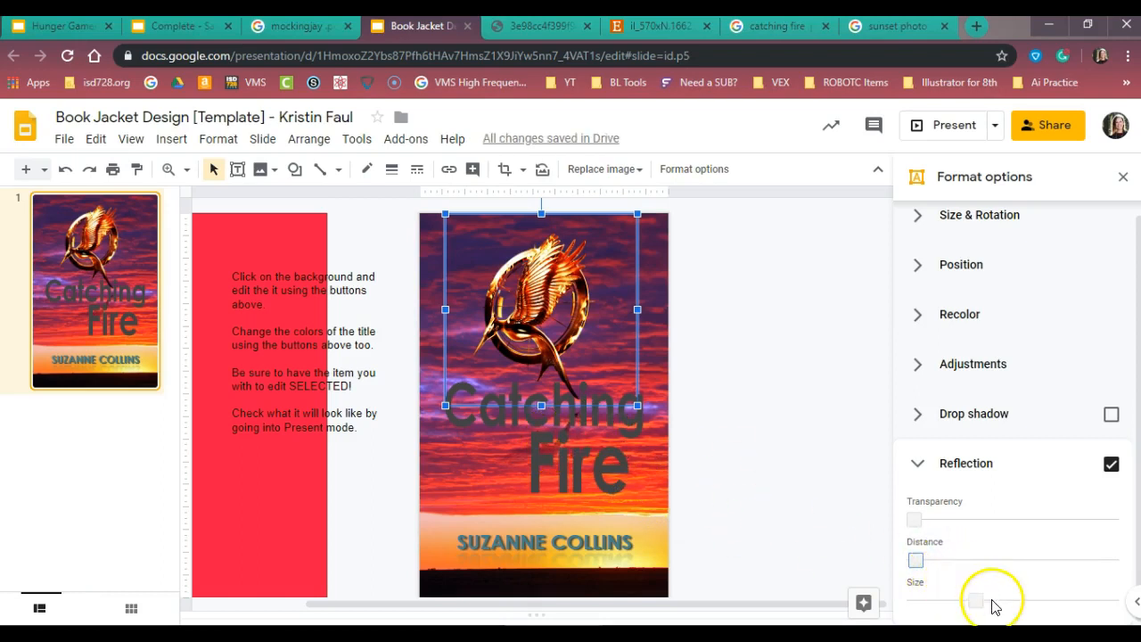
left_click_drag(976, 600, 1050, 611)
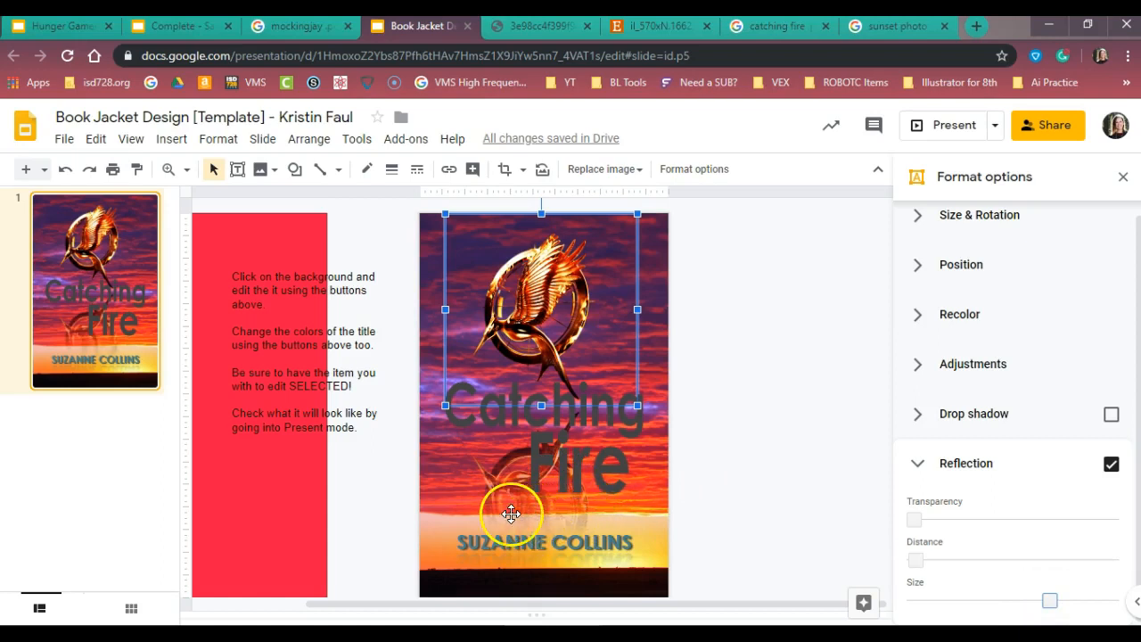
Make the mockingjay's reflection a little under half transparent, set its distance to the minimum and reduce its size slightly
left_click_drag(914, 519, 1002, 521)
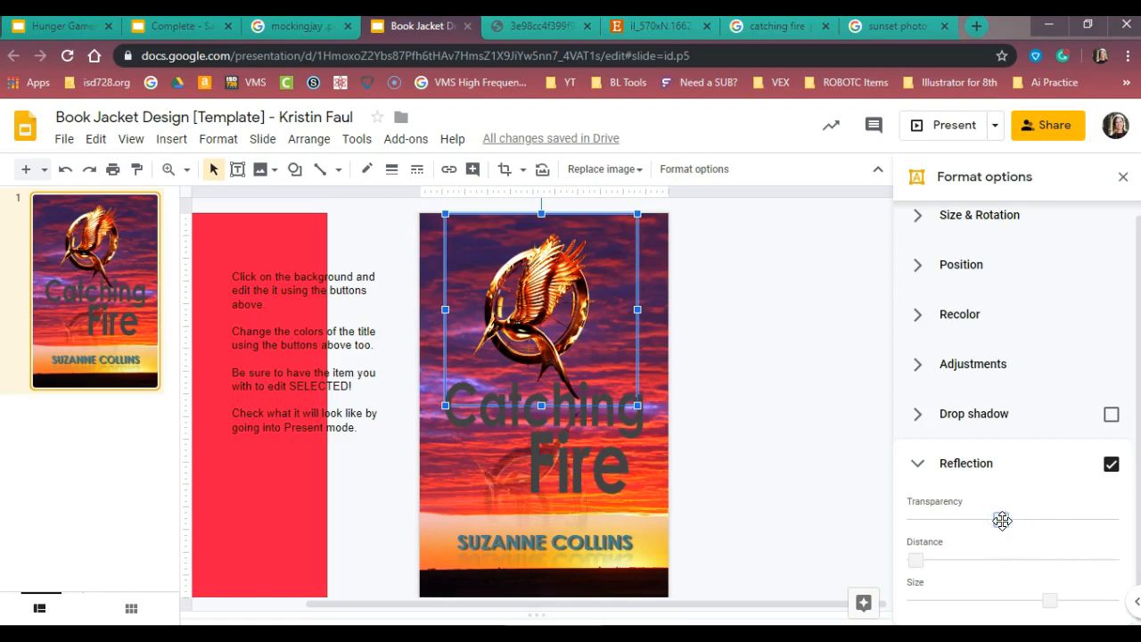
mouse_move(917, 560)
left_mouse_down()
mouse_move(1009, 566)
mouse_move(917, 554)
left_mouse_up()
mouse_move(1052, 599)
left_mouse_down()
mouse_move(960, 594)
mouse_move(1036, 606)
left_mouse_up()
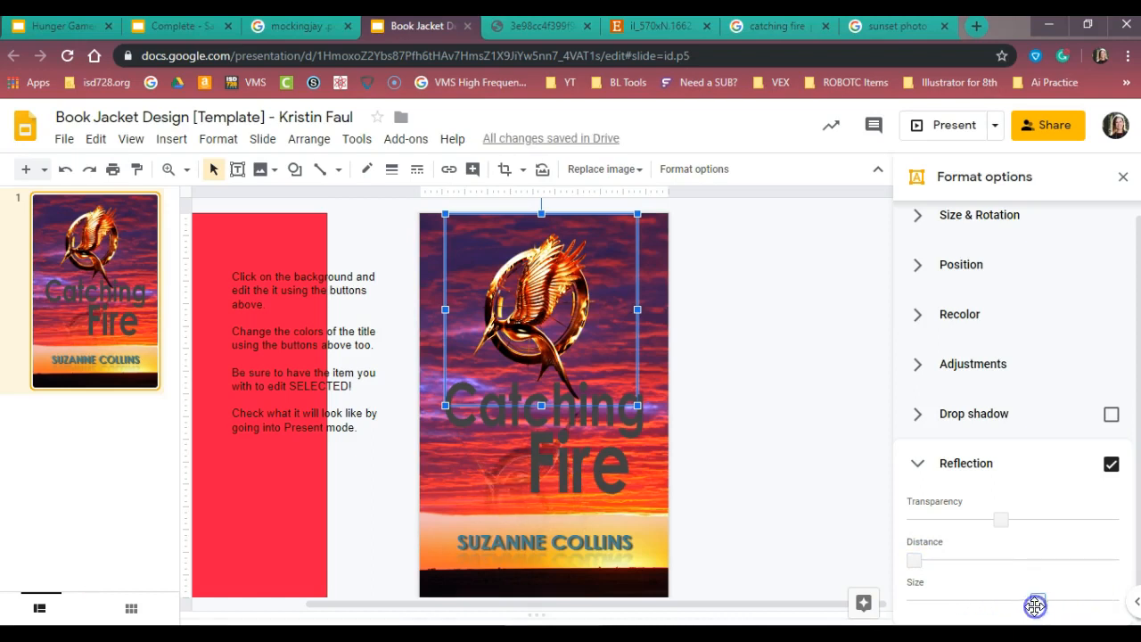
left_click(919, 464)
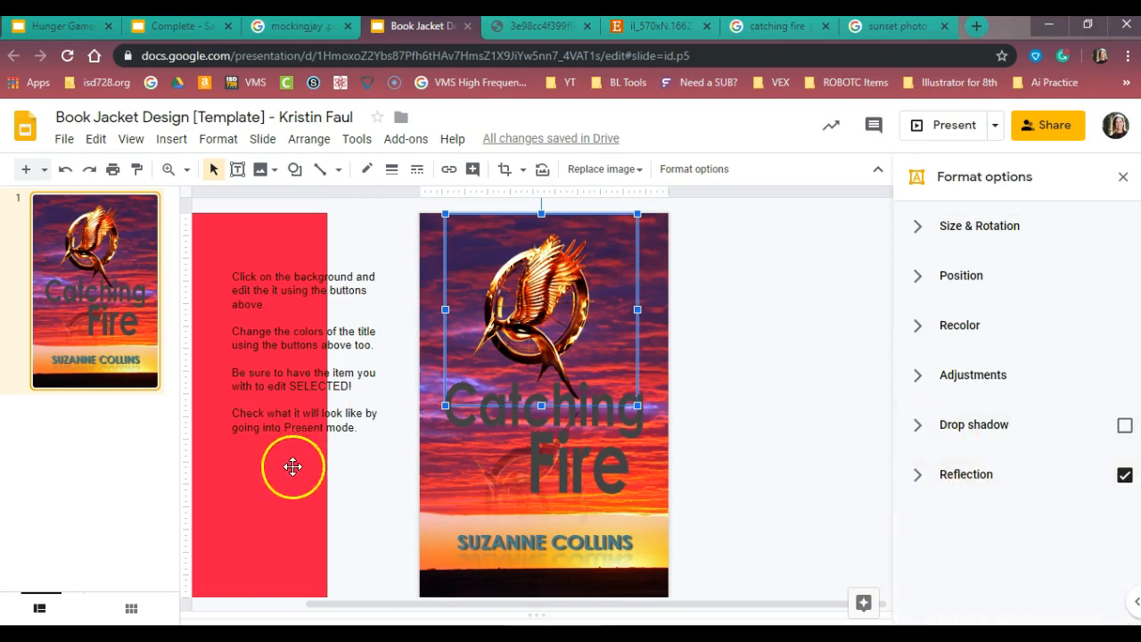
Move the red background rectangle over the sunset so it fills the jacket behind the mockingjay and title
left_click_drag(283, 476, 625, 475)
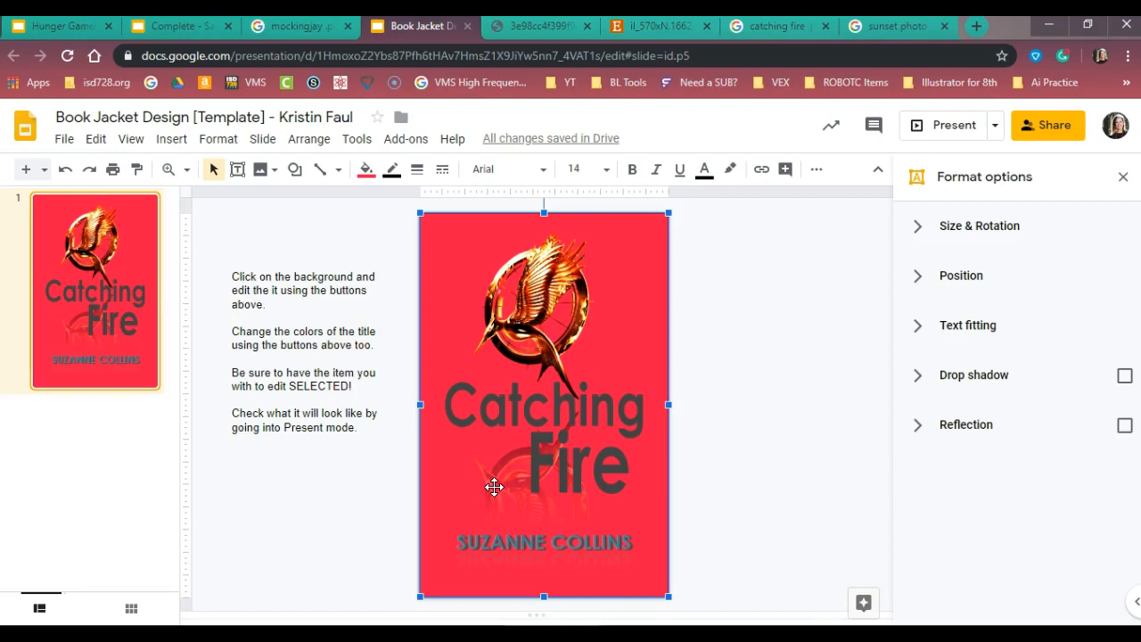
Fill the word Catching with the custom golden yellow #f4c939ff at full opacity
left_click(559, 410)
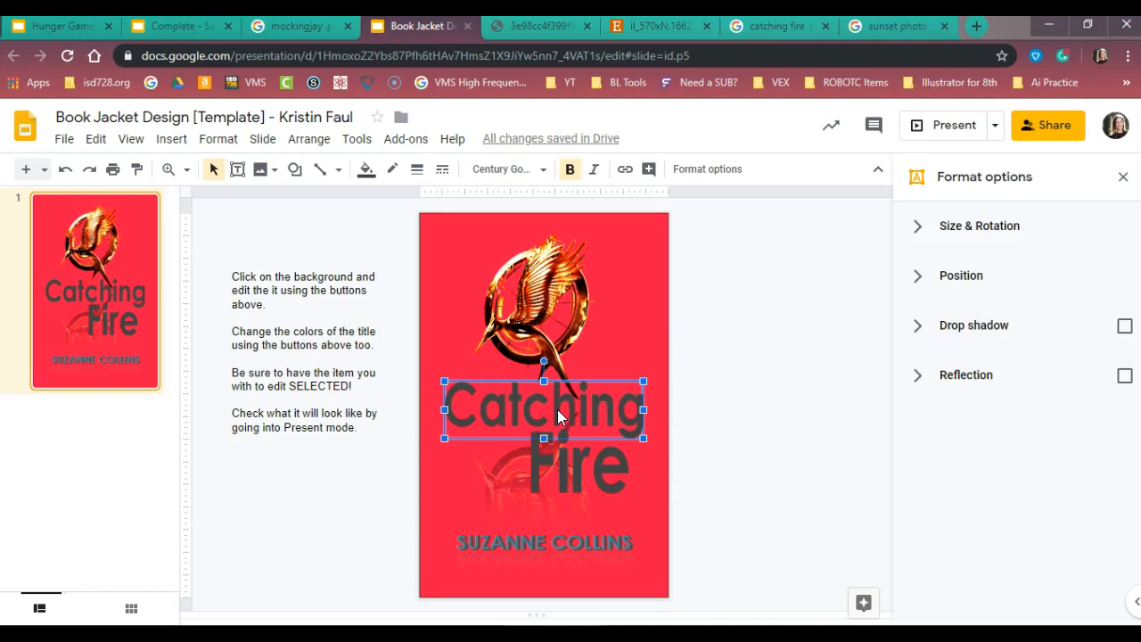
left_click(366, 171)
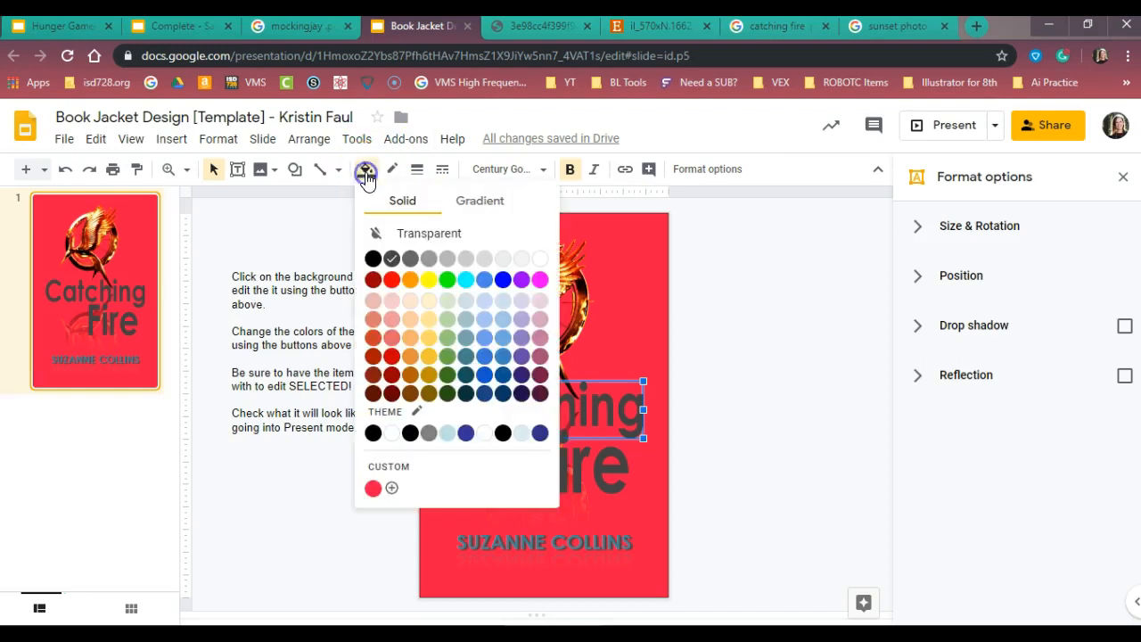
left_click(392, 489)
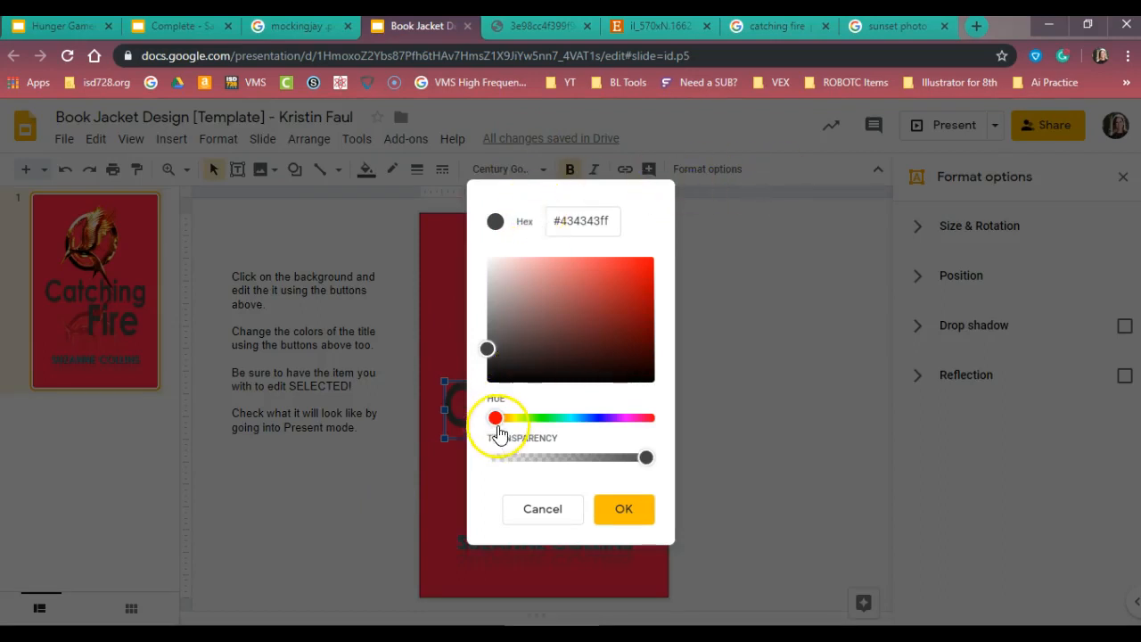
left_click_drag(490, 424, 517, 425)
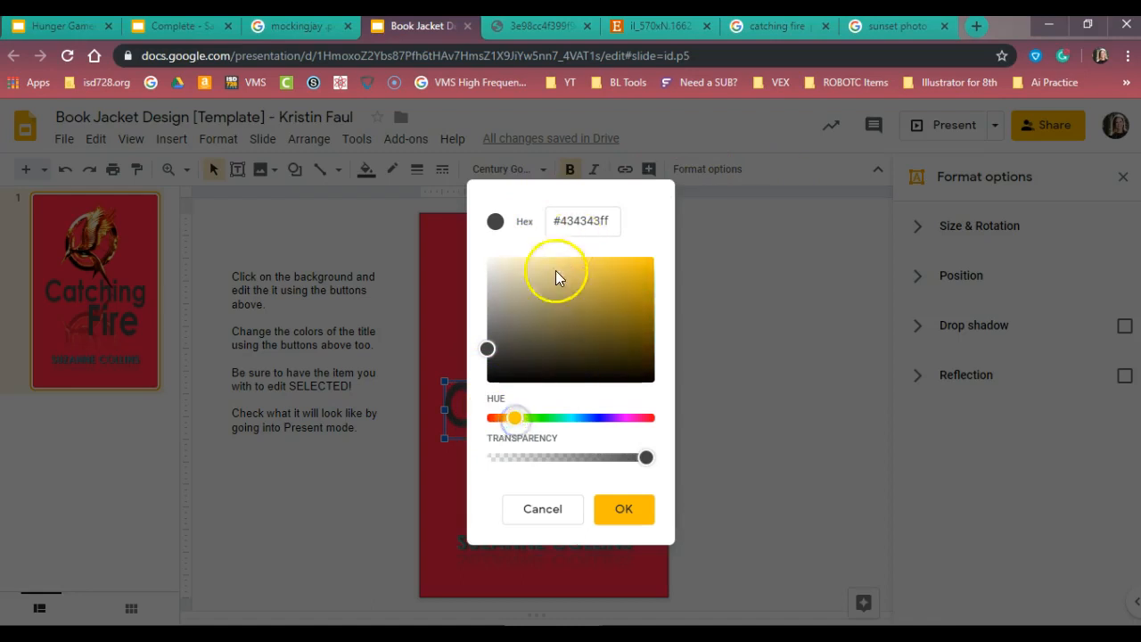
left_click(573, 270)
left_click(588, 264)
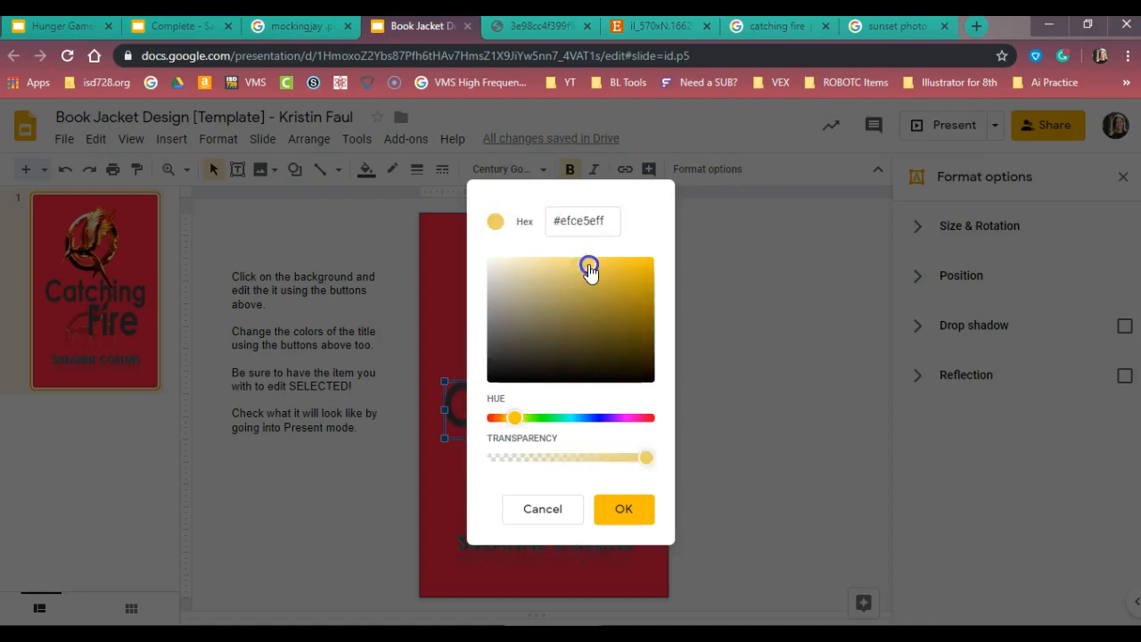
left_click(661, 462)
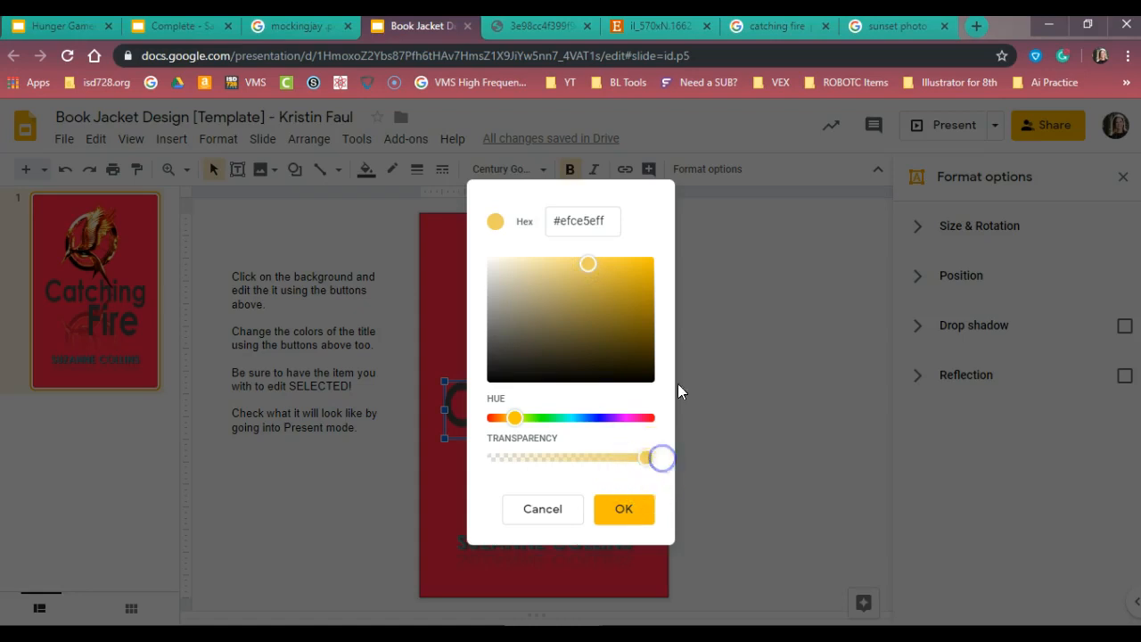
left_click(615, 262)
left_click_drag(588, 430, 648, 460)
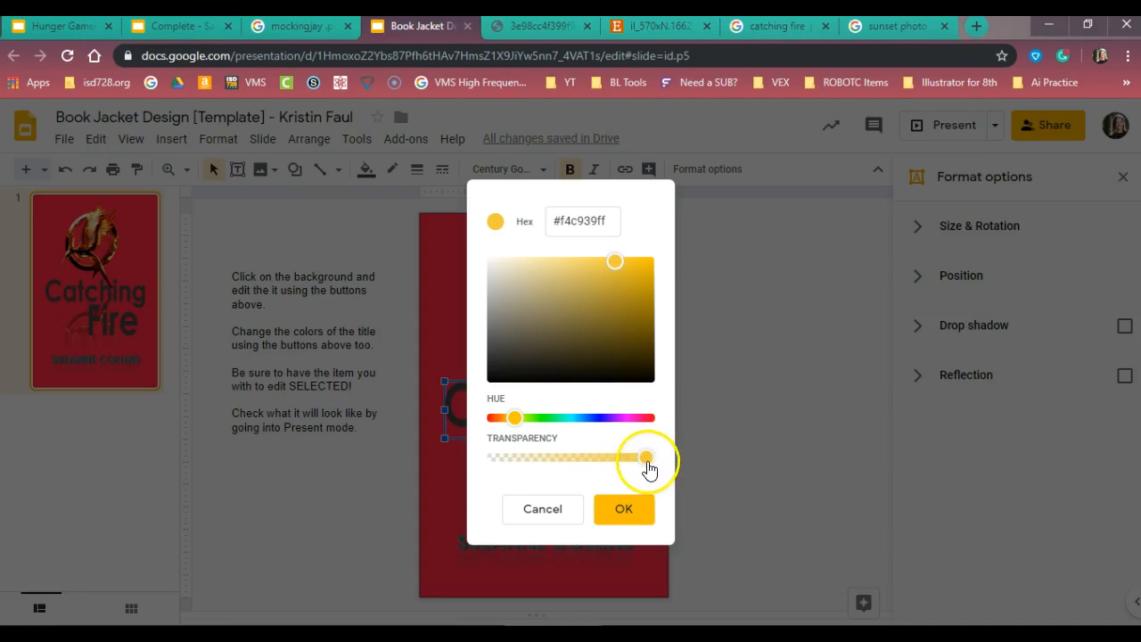
left_click(623, 509)
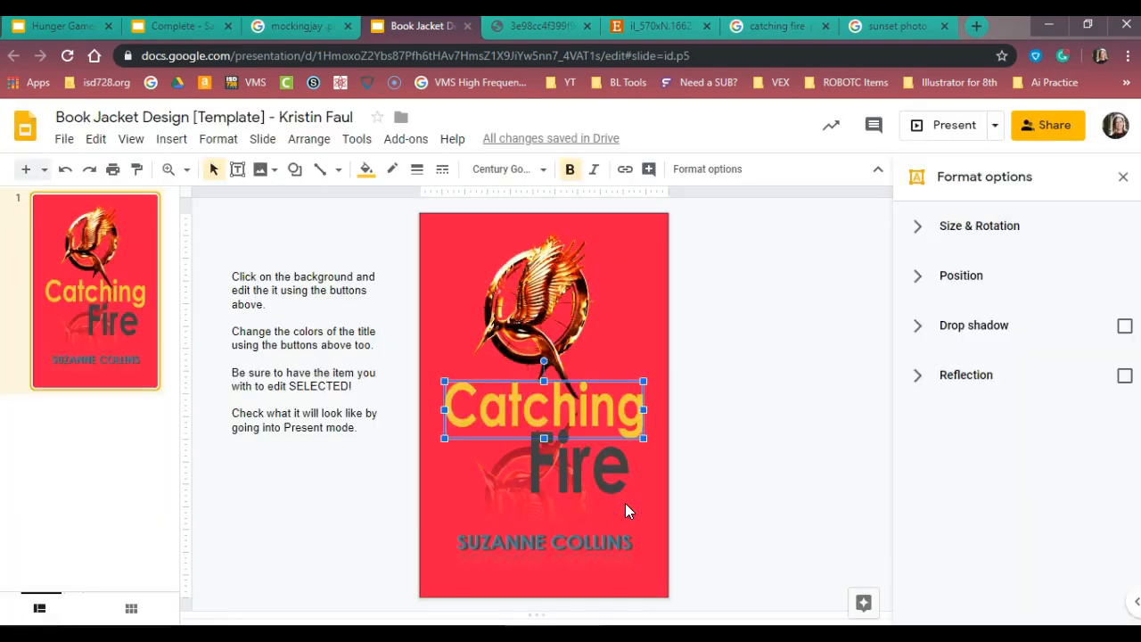
Fill the word Fire with the same custom golden yellow used for Catching
left_click(580, 477)
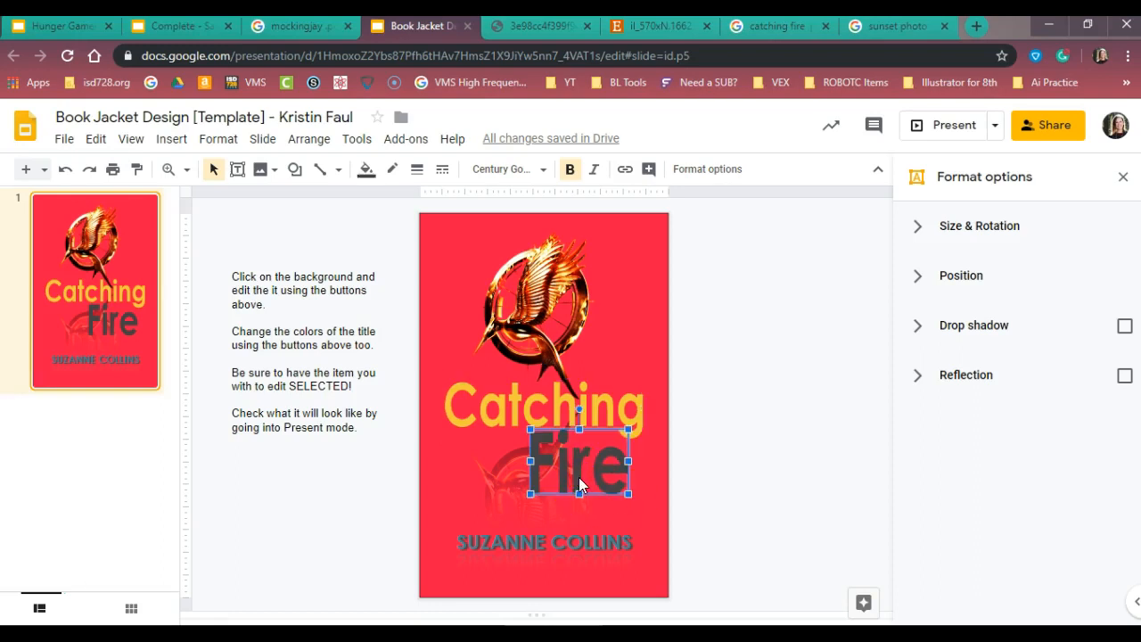
left_click(367, 168)
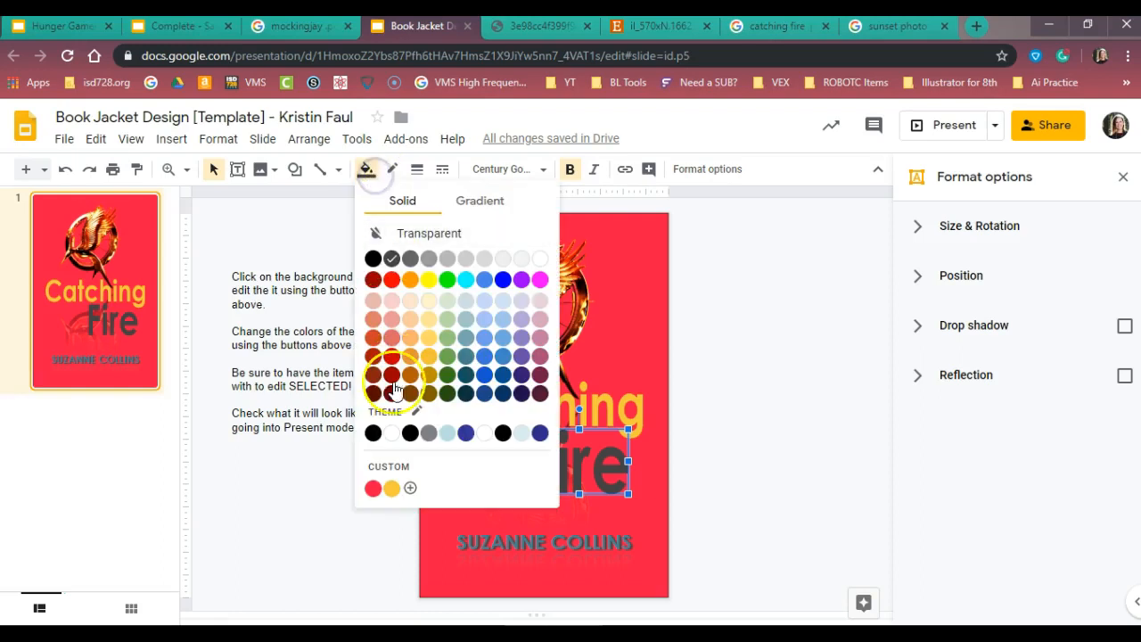
left_click(392, 488)
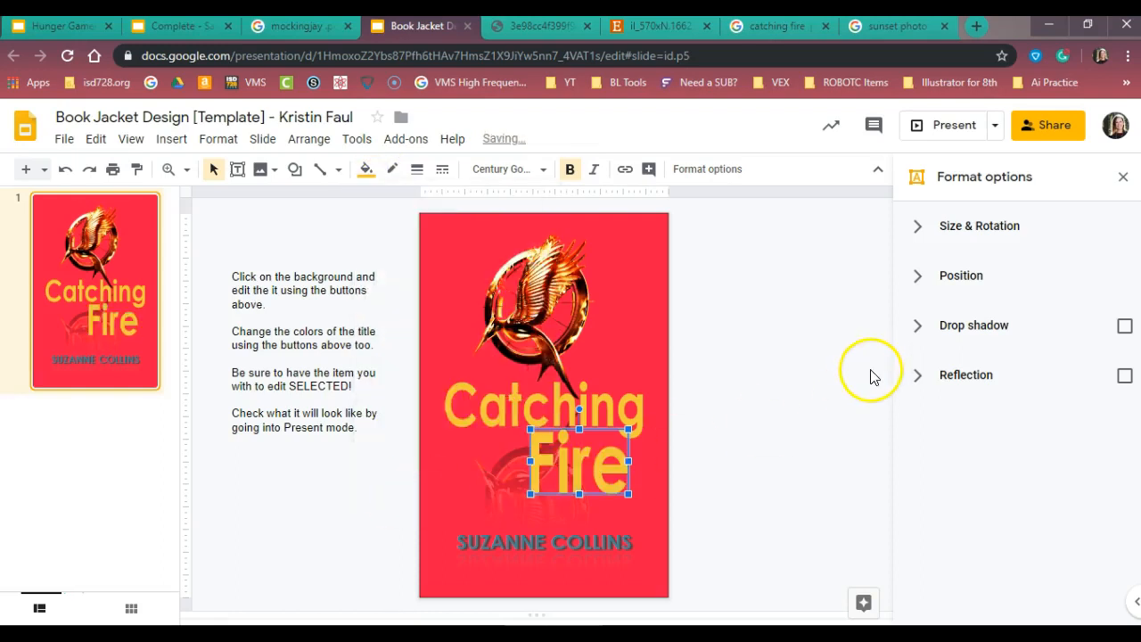
Add a drop shadow to the title words Fire and Catching
left_click(1125, 329)
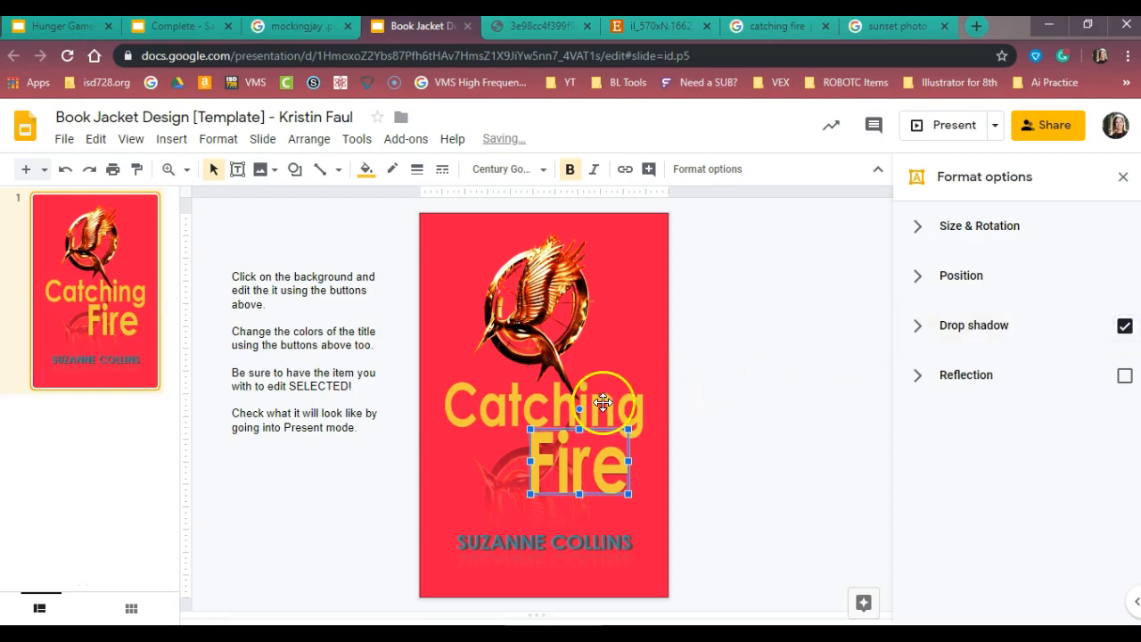
left_click(589, 408)
left_click(1125, 326)
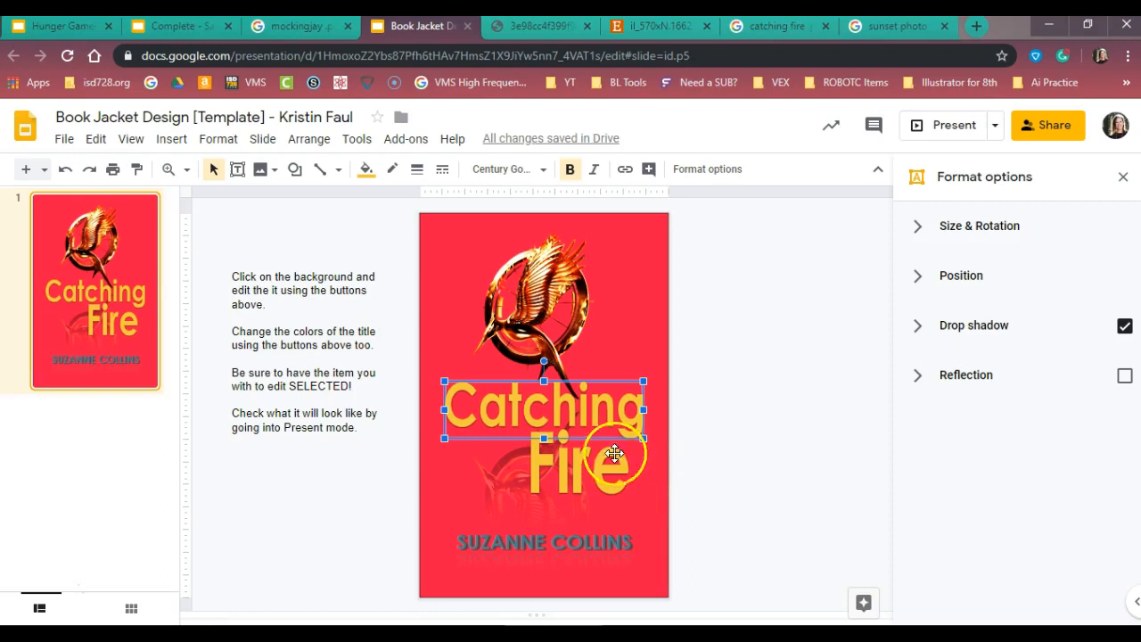
Adjust the drop shadow on both title words, Catching and Fire, changing its transparency, angle, distance and blur radius for a stronger shadow
left_click(583, 472, "shift")
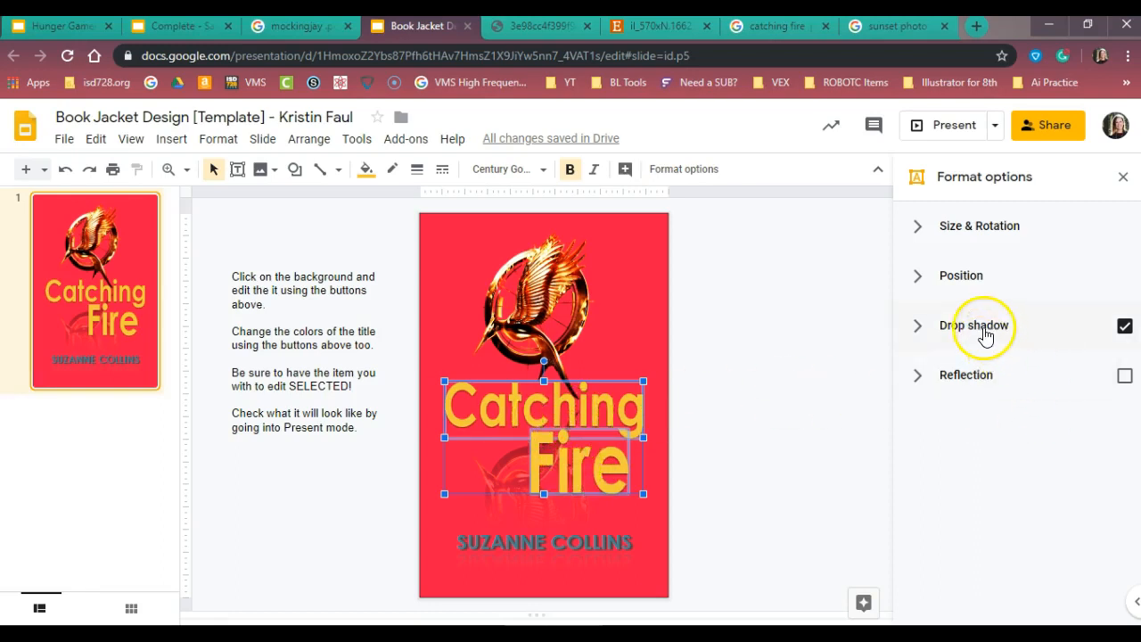
left_click(921, 329)
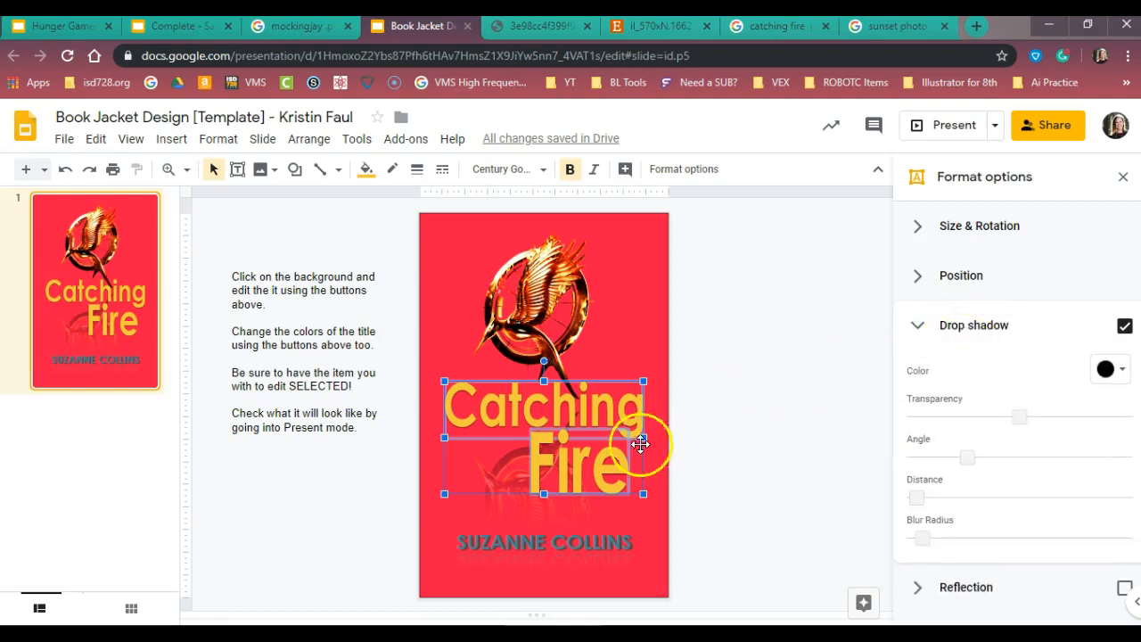
left_click_drag(1023, 417, 1055, 417)
left_click_drag(967, 458, 991, 459)
left_click_drag(917, 496, 934, 495)
left_click_drag(922, 538, 936, 537)
left_click_drag(991, 458, 961, 475)
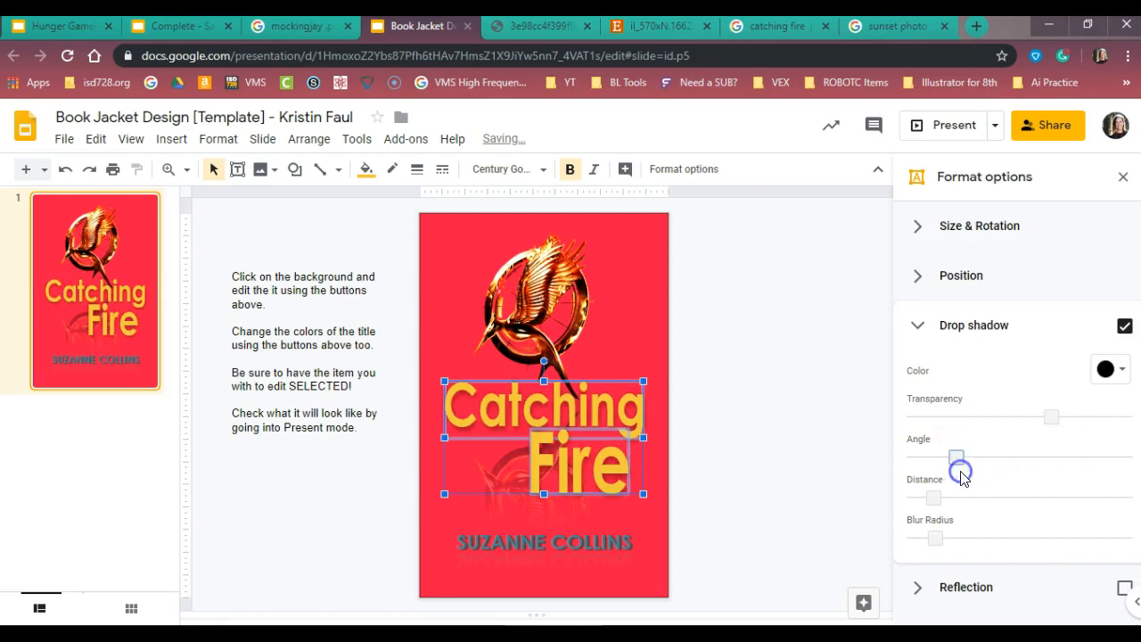
left_click_drag(1053, 416, 988, 424)
mouse_move(934, 498)
left_mouse_down()
mouse_move(955, 501)
mouse_move(939, 499)
left_mouse_up()
left_click(919, 326)
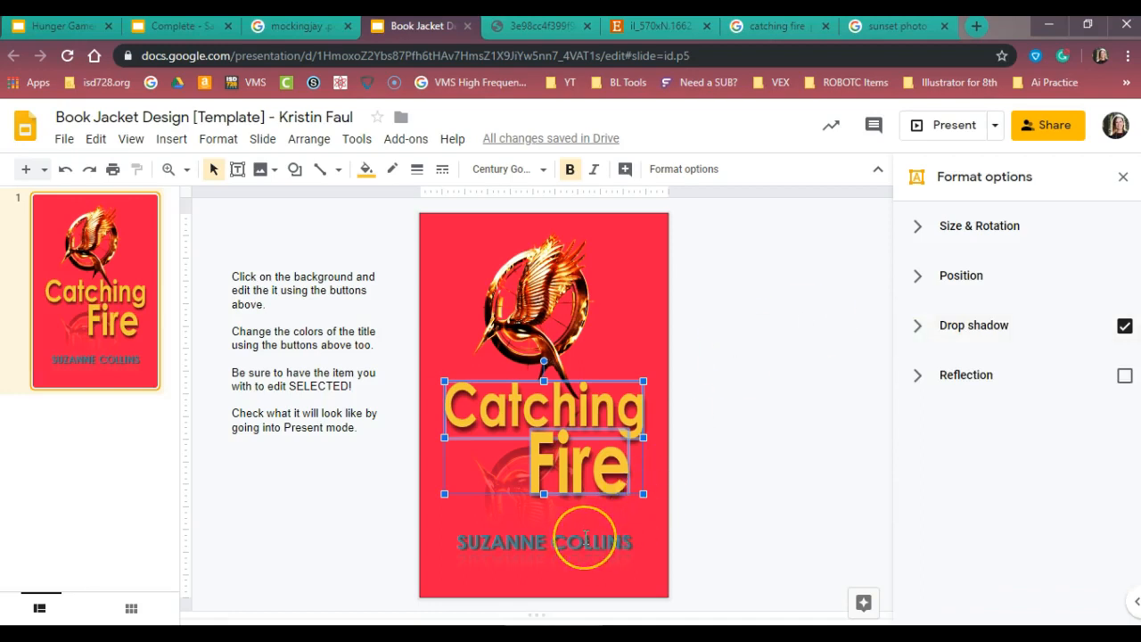
Try a reflection with increased size on the title words Catching and Fire, and turn it off again
left_click(919, 383)
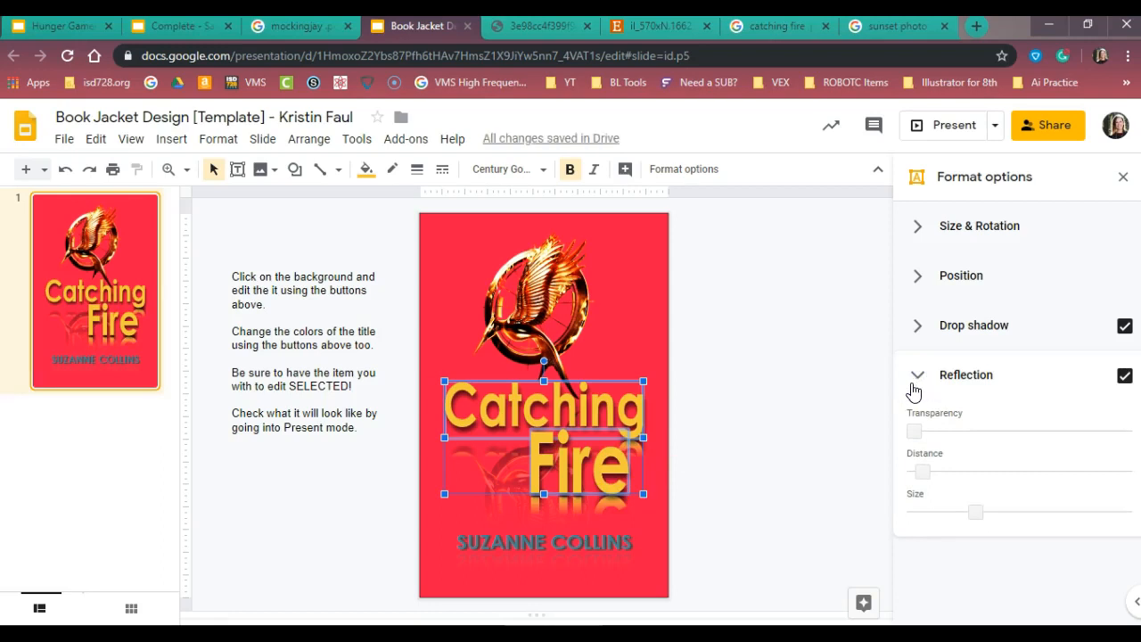
mouse_move(912, 432)
left_mouse_down()
mouse_move(1015, 436)
mouse_move(910, 419)
mouse_move(919, 427)
left_mouse_up()
mouse_move(924, 472)
left_mouse_down()
mouse_move(983, 470)
mouse_move(920, 473)
left_mouse_up()
left_click_drag(971, 510, 1087, 519)
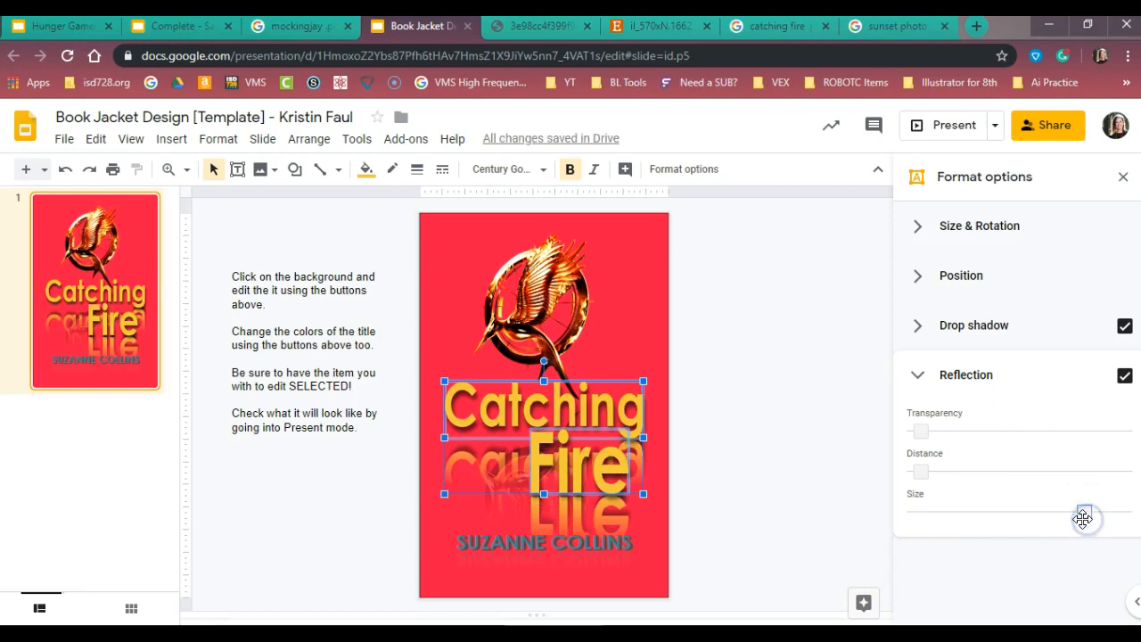
left_click(1123, 378)
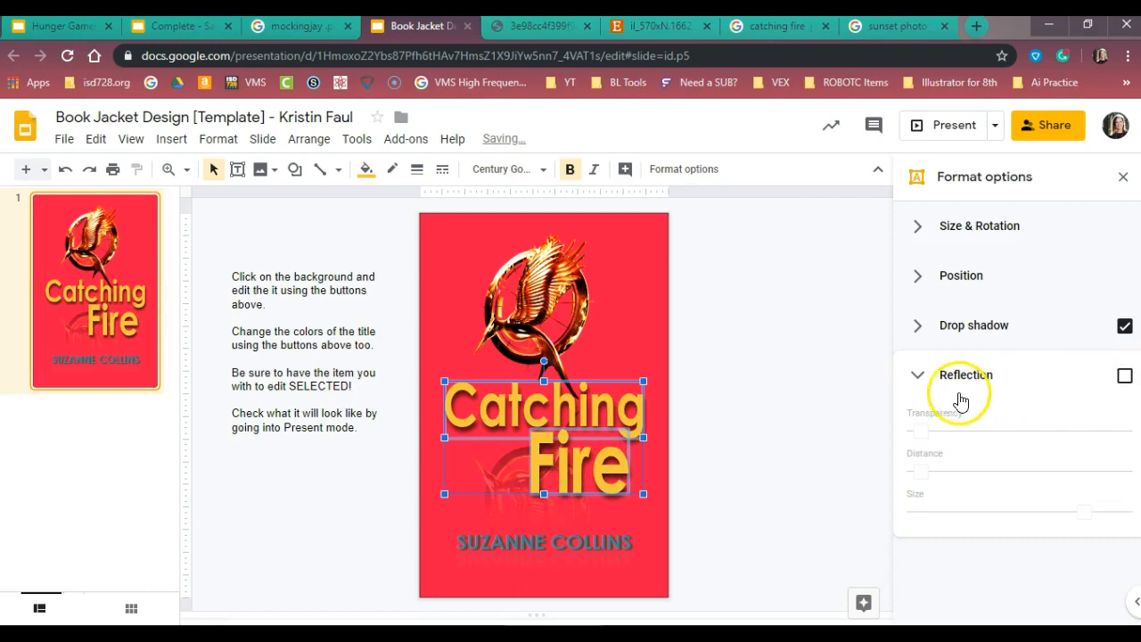
left_click(914, 378)
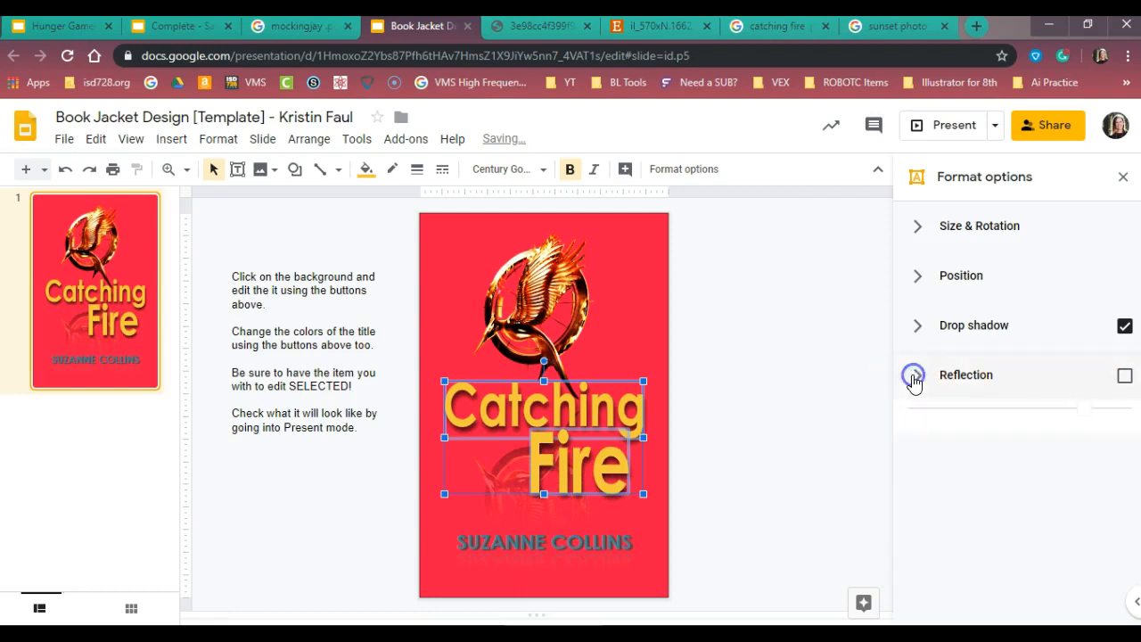
left_click(790, 409)
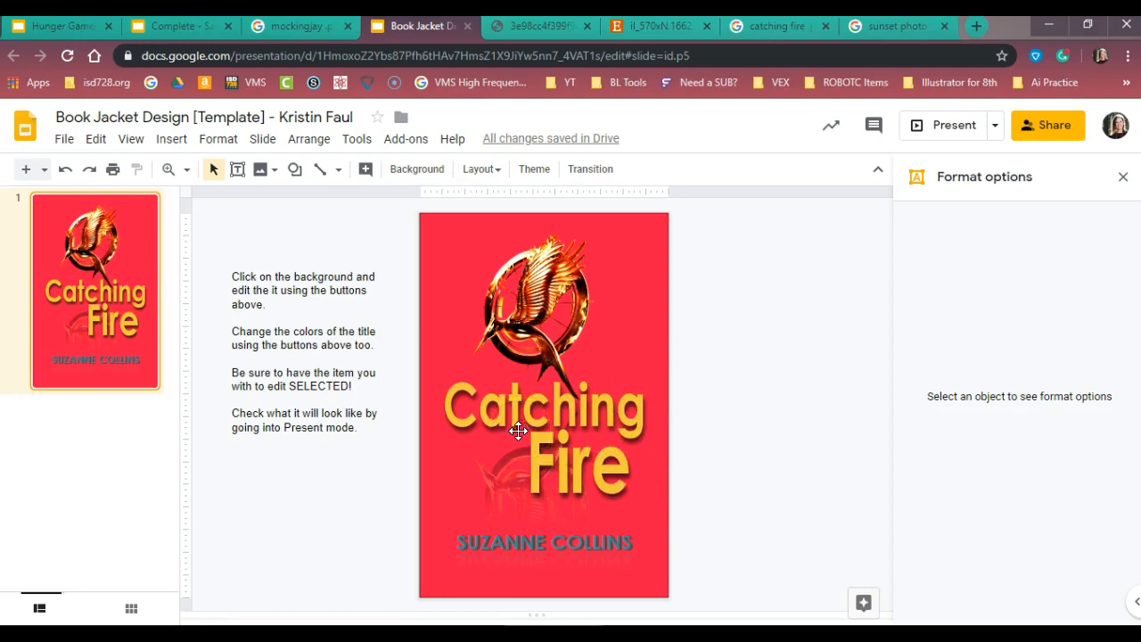
left_click(533, 544)
left_click_drag(459, 540, 600, 553)
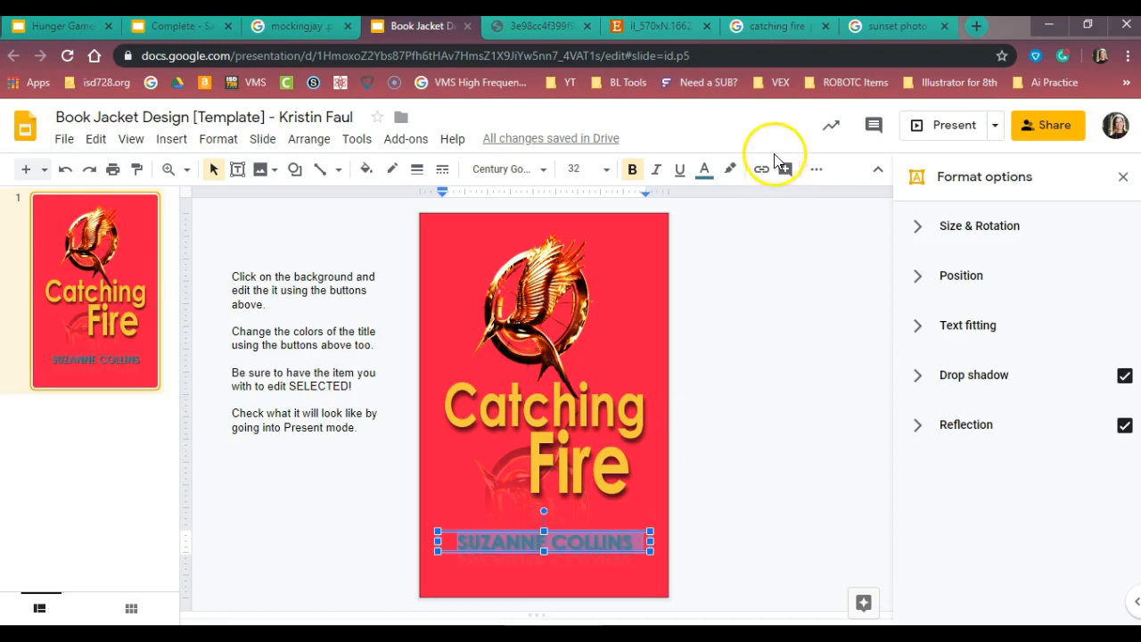
left_click(703, 171)
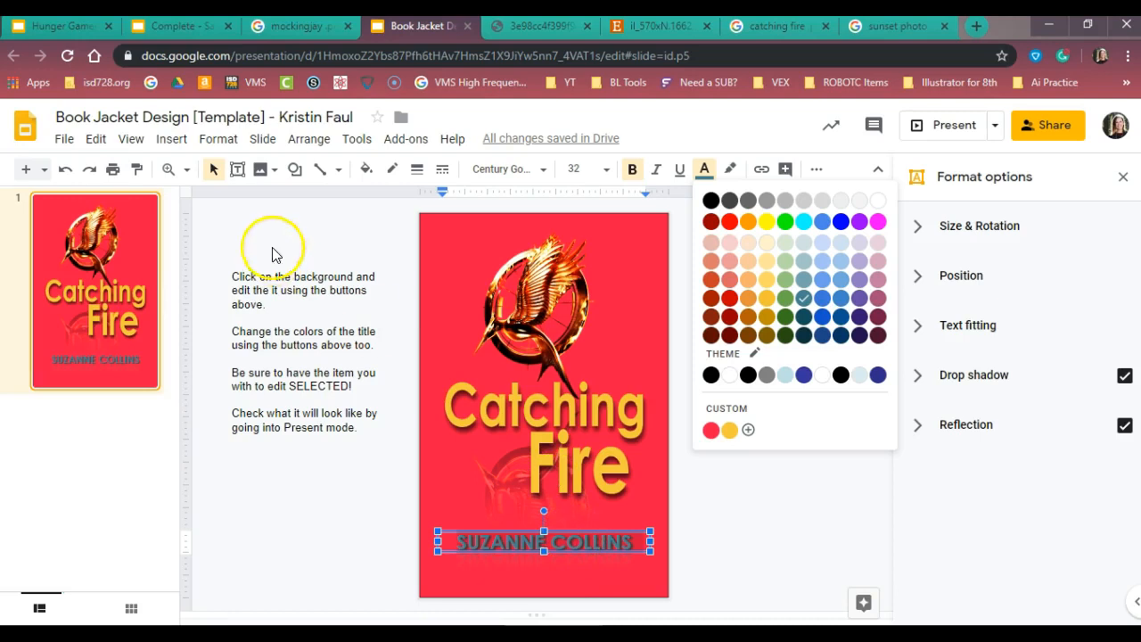
left_click(172, 138)
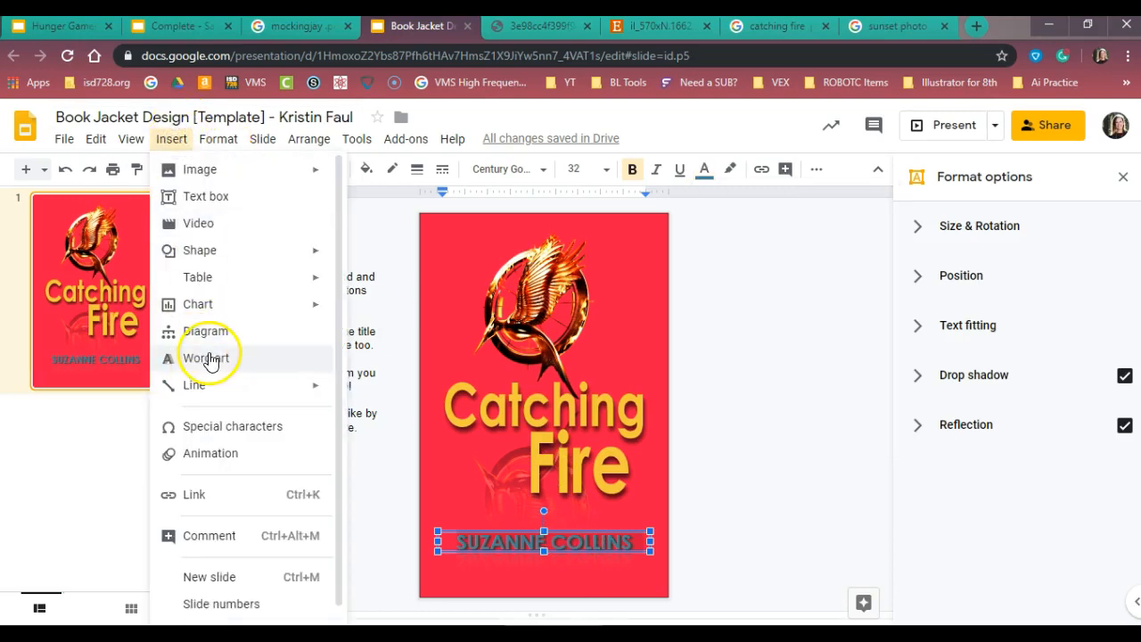
left_click(397, 346)
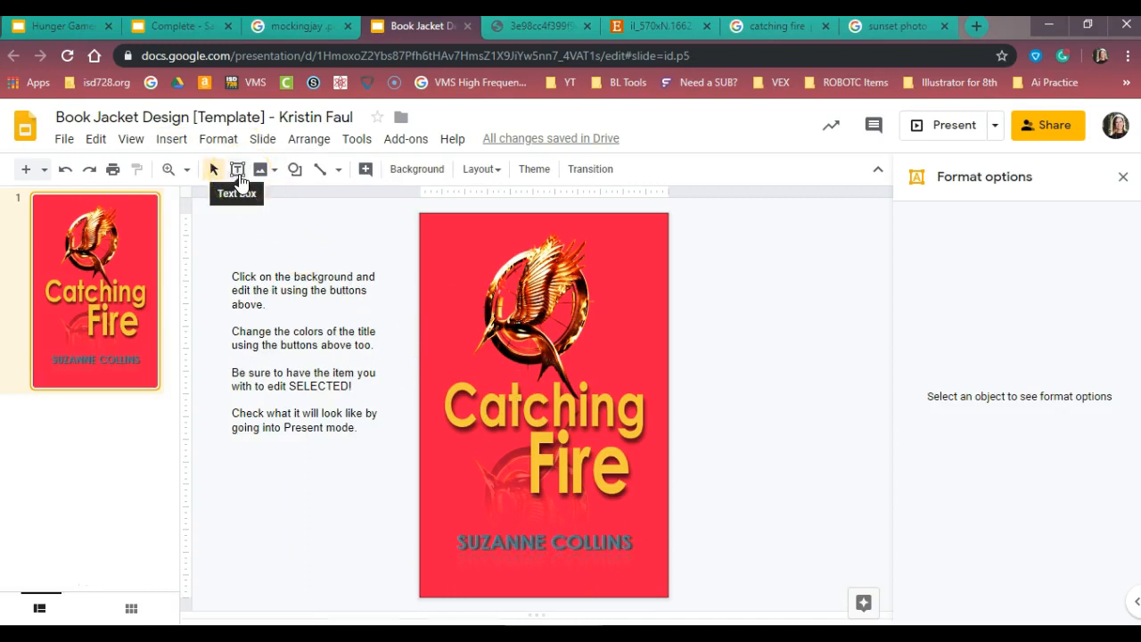
left_click(568, 538)
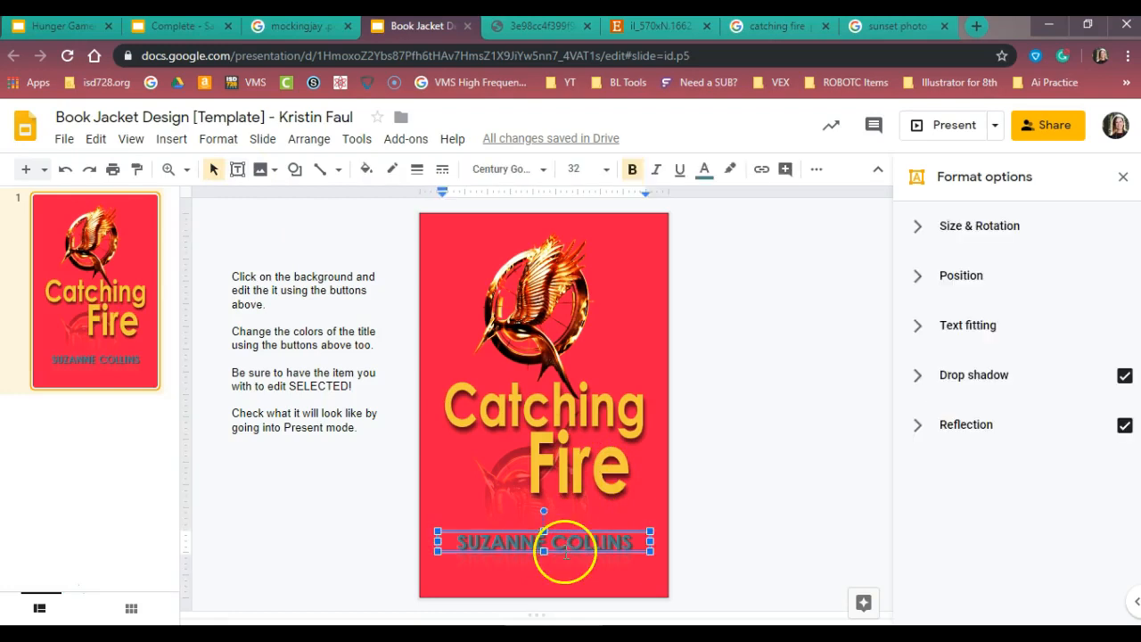
left_click(238, 172)
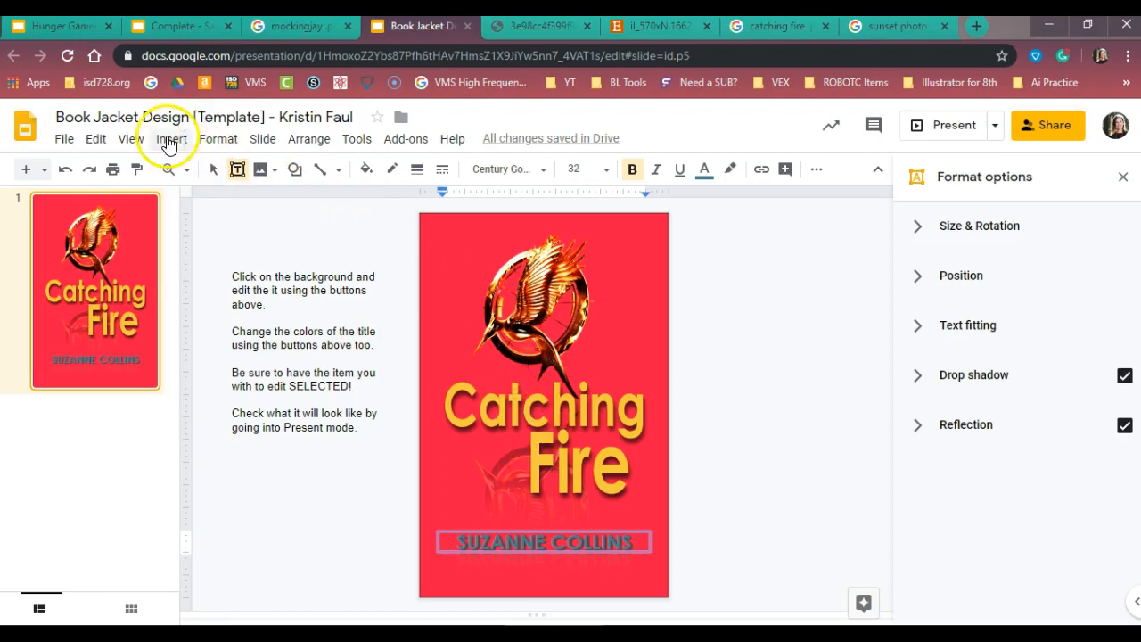
left_click(171, 139)
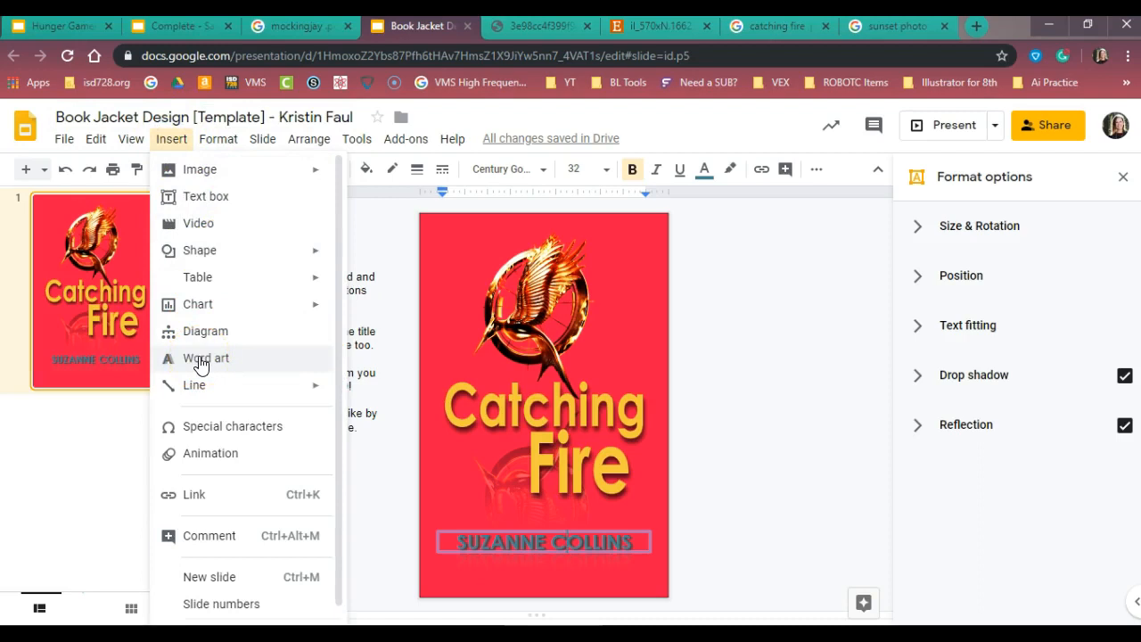
left_click(265, 384)
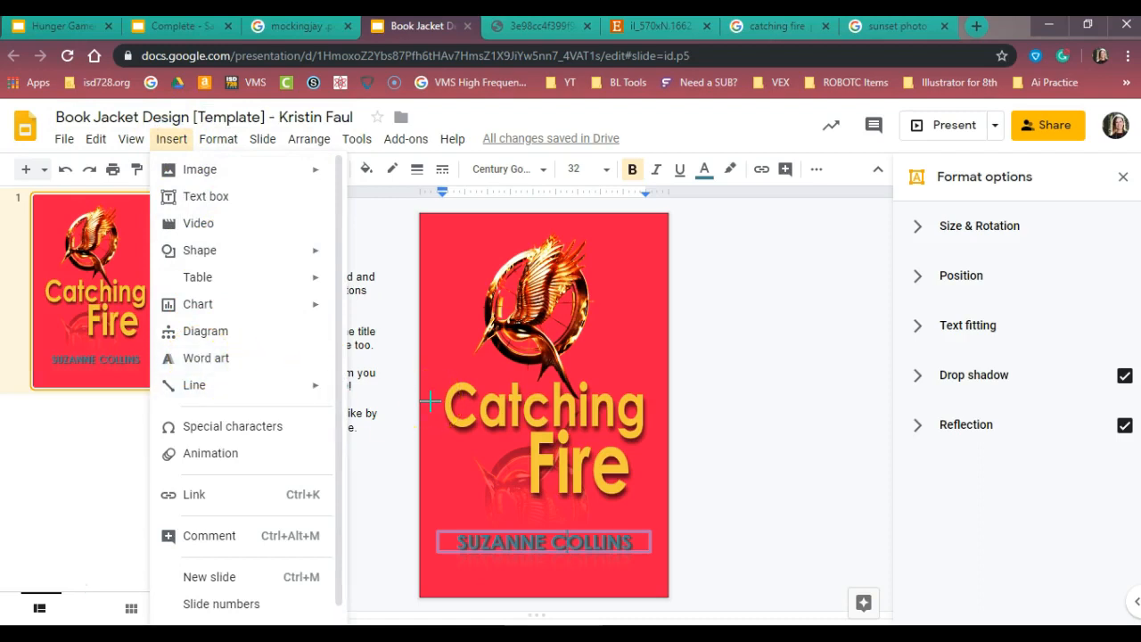
left_click(384, 255)
left_click(238, 171)
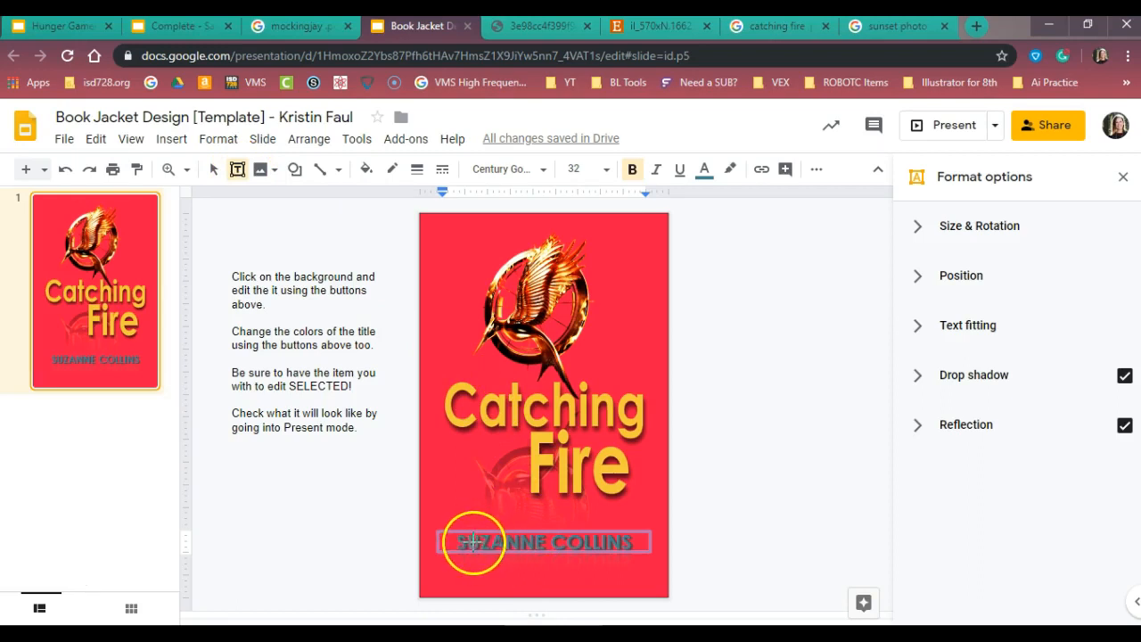
Change the text color of the author name below the title to dark gray
left_click(706, 169)
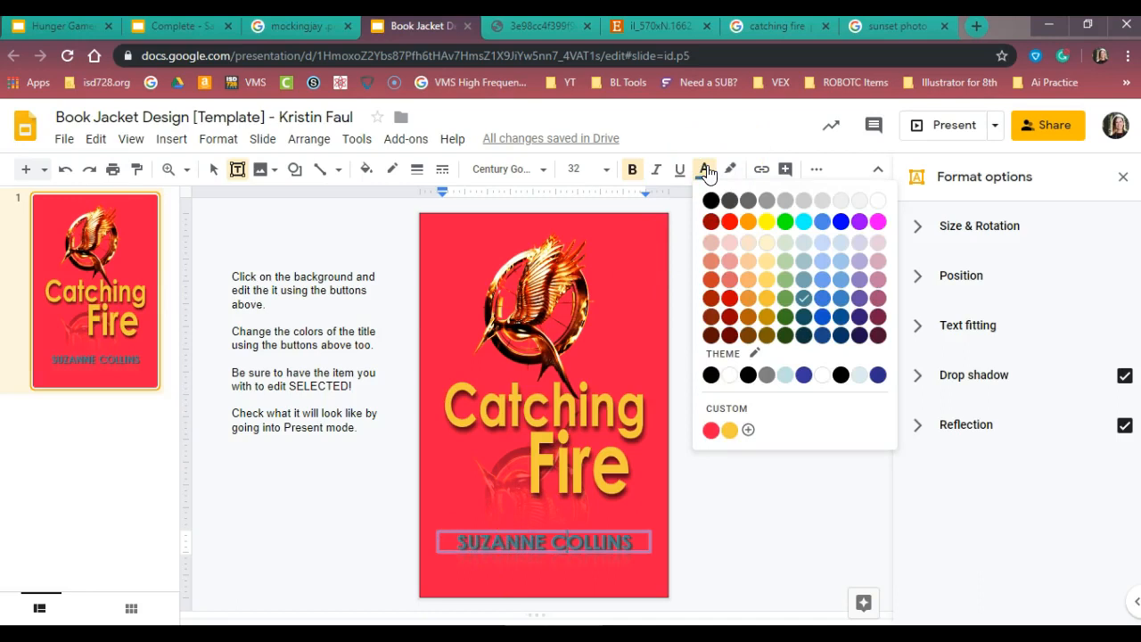
left_click(764, 201)
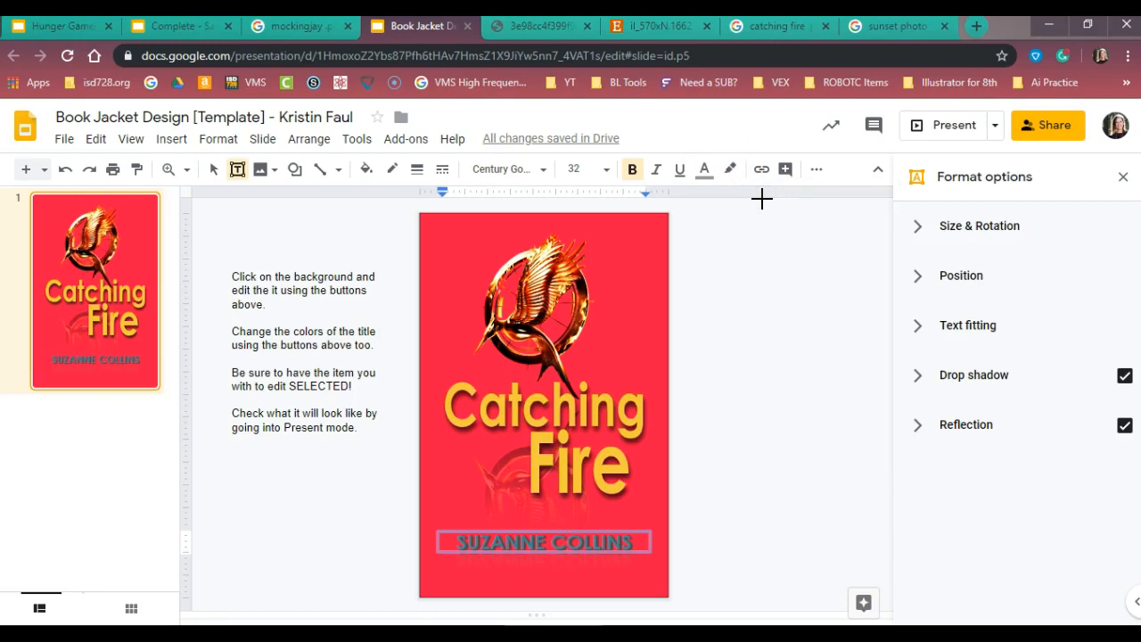
left_click(706, 170)
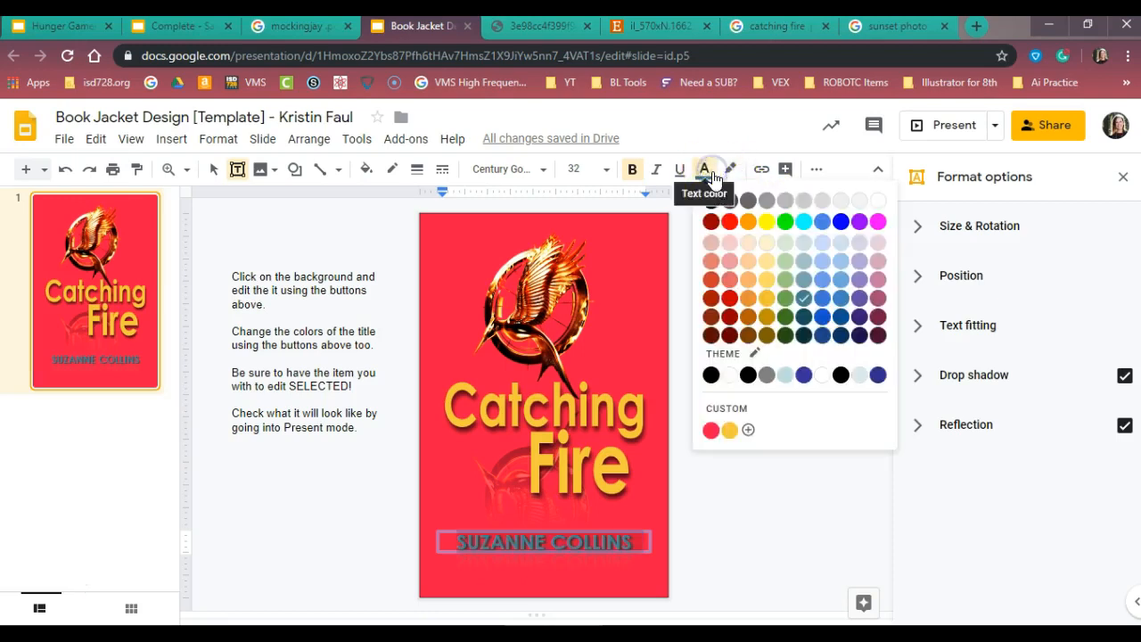
left_click(747, 200)
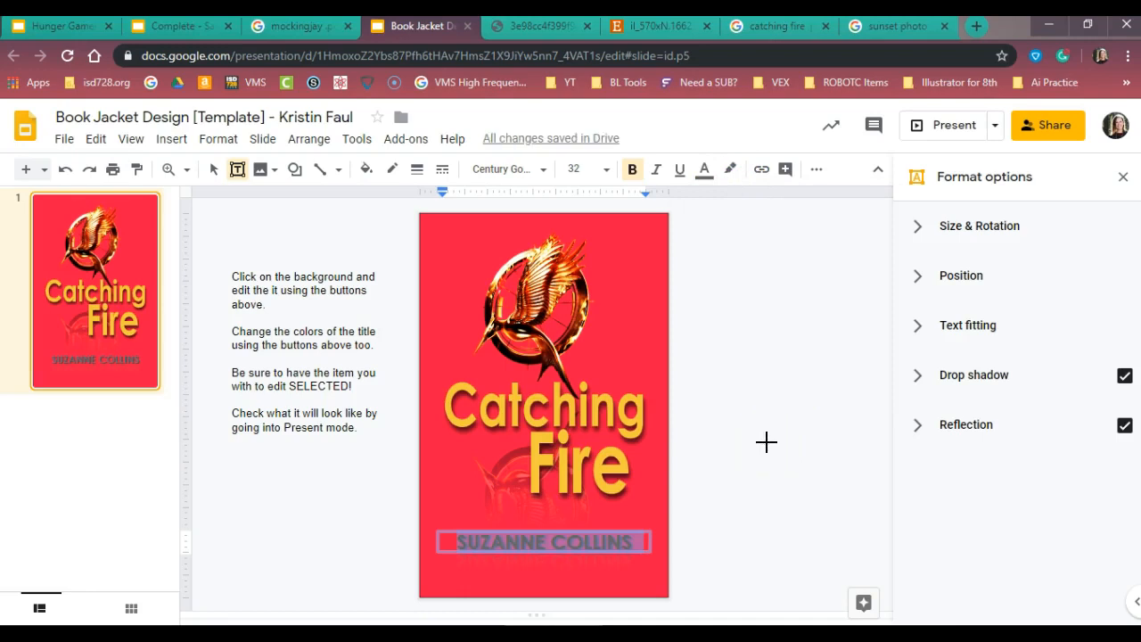
key("Escape")
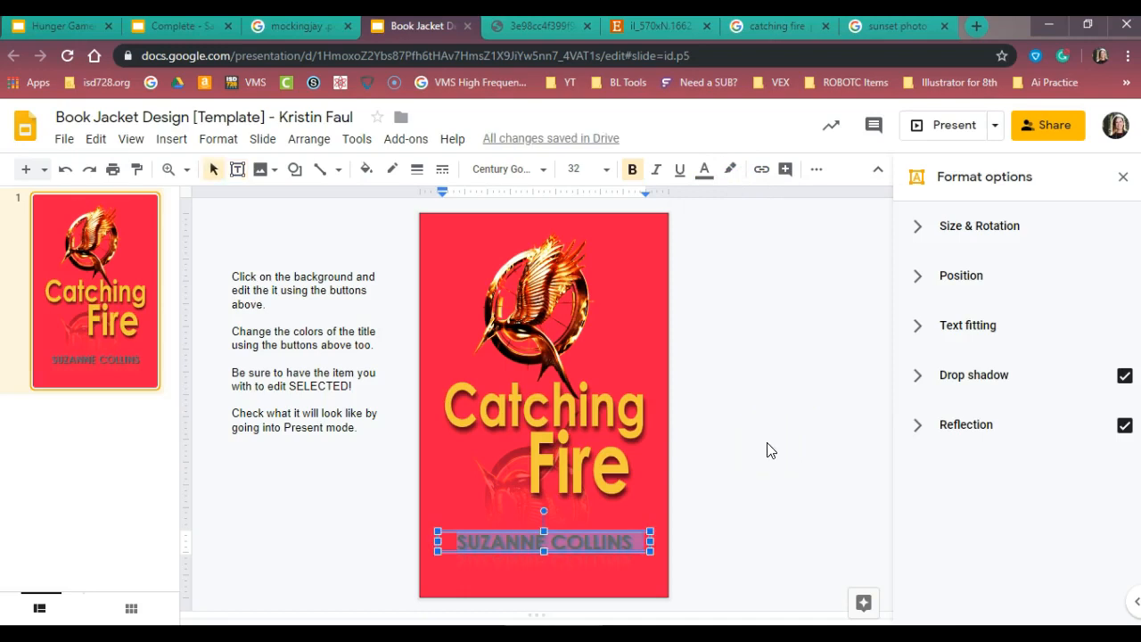
left_click(768, 445)
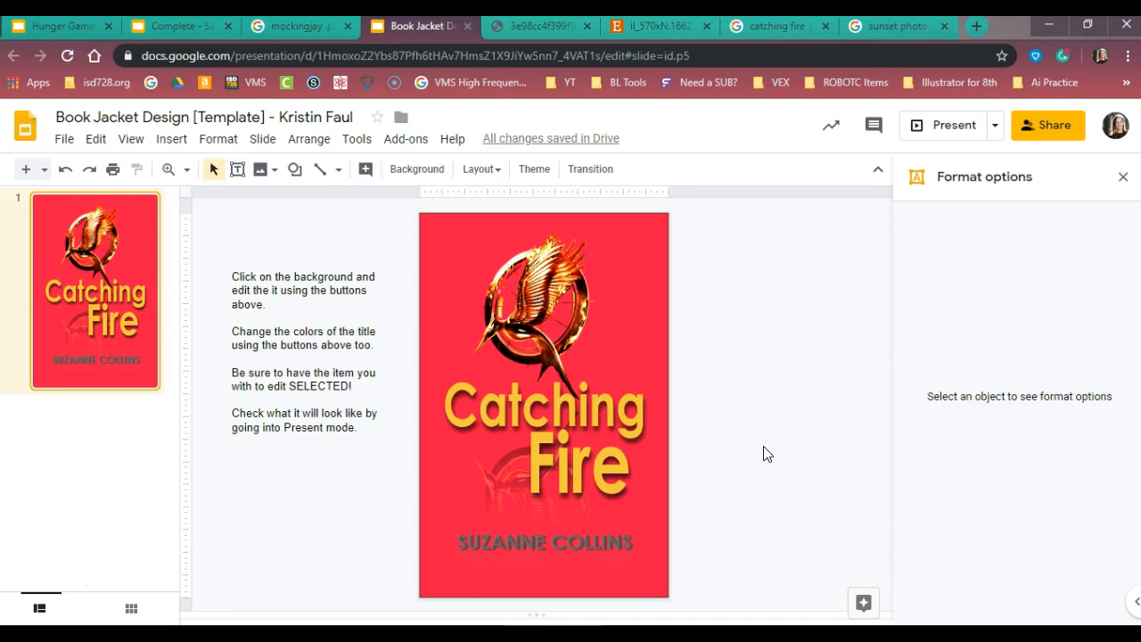
left_click(755, 460)
left_click(742, 485)
Compare the Catching Fire jacket with the completed Hunger Games sample jacket, examining image size, placement and colors
left_click(195, 28)
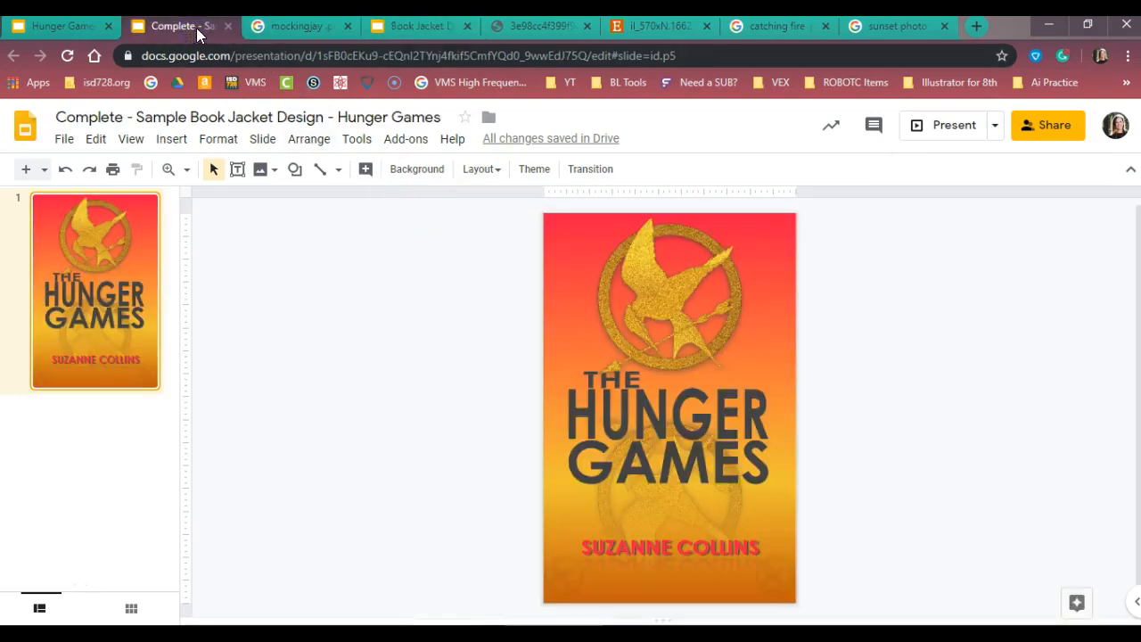
left_click(432, 30)
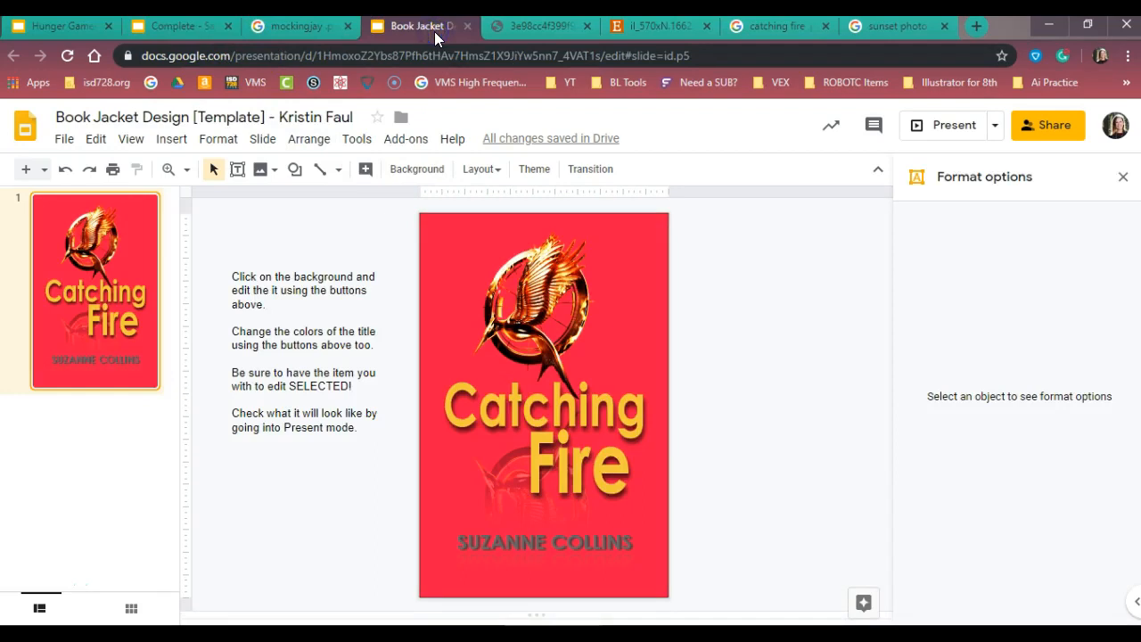
left_click(196, 30)
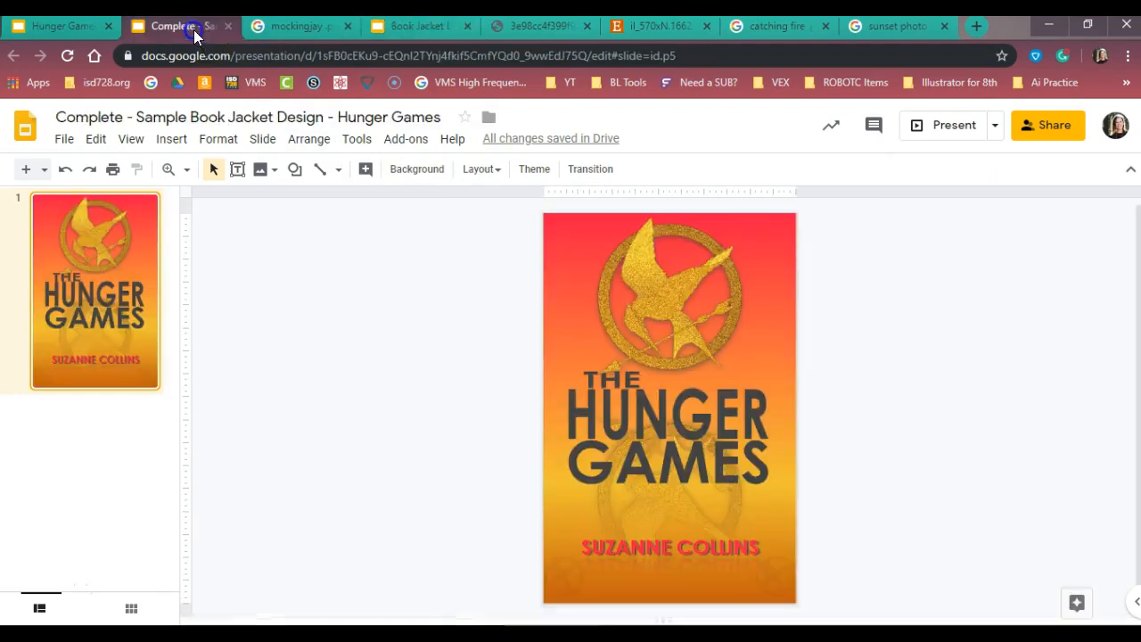
left_click(431, 26)
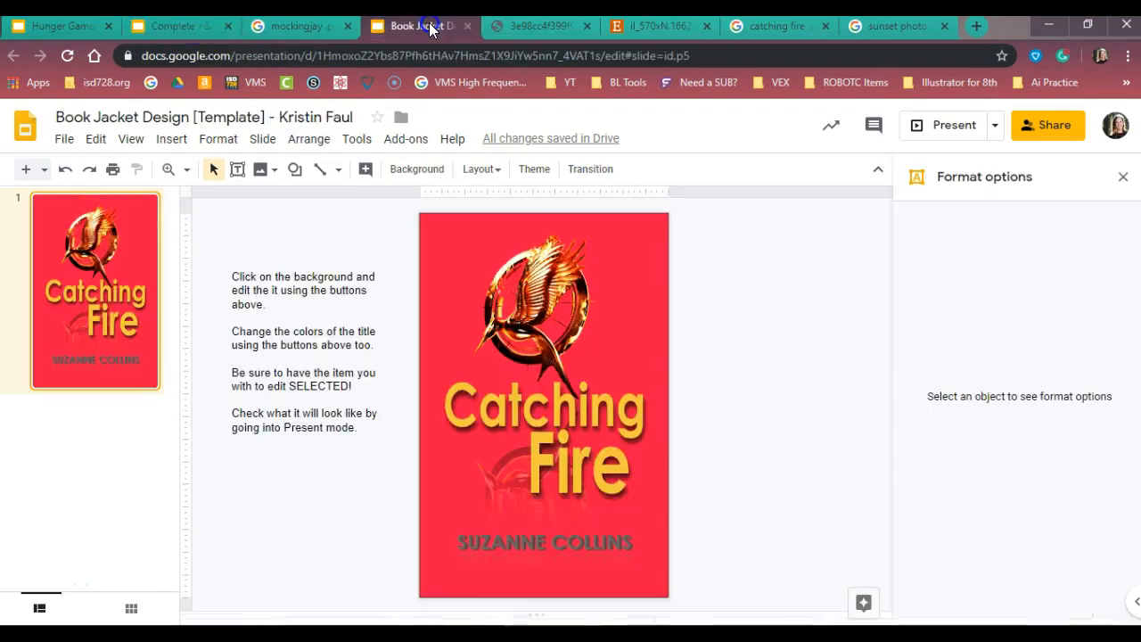
left_click(149, 30)
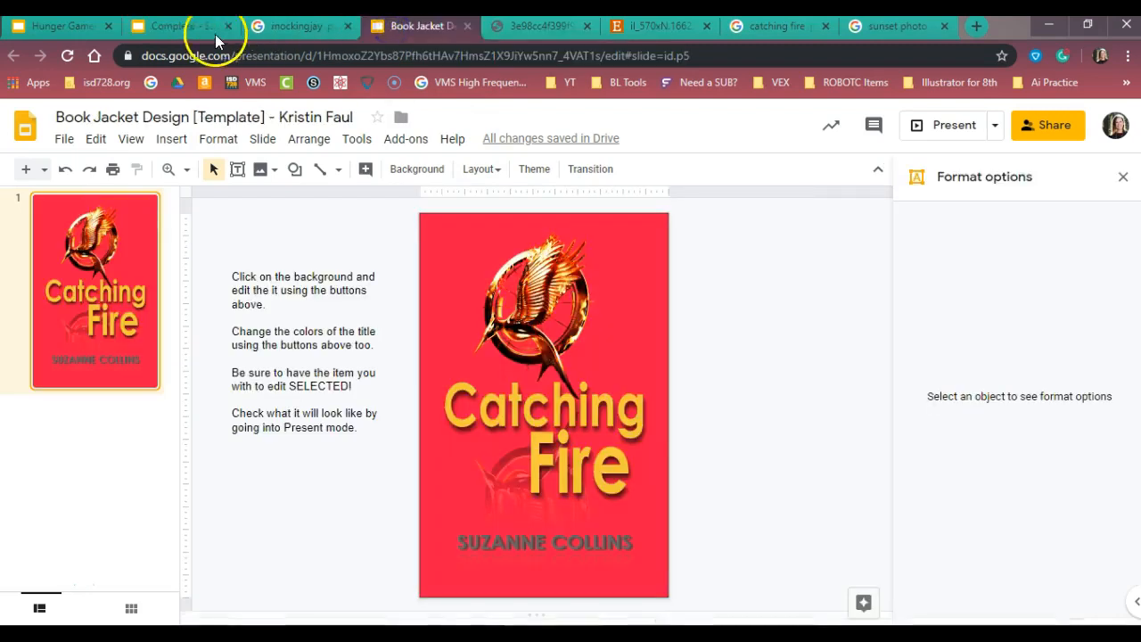
left_click(175, 29)
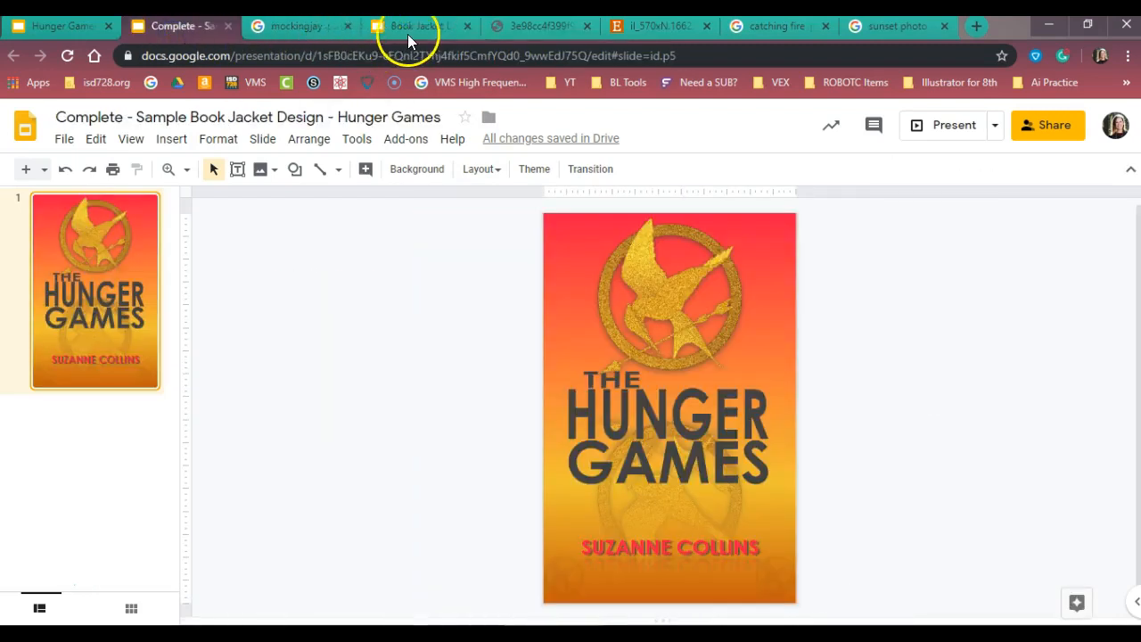
left_click(408, 34)
left_click(194, 26)
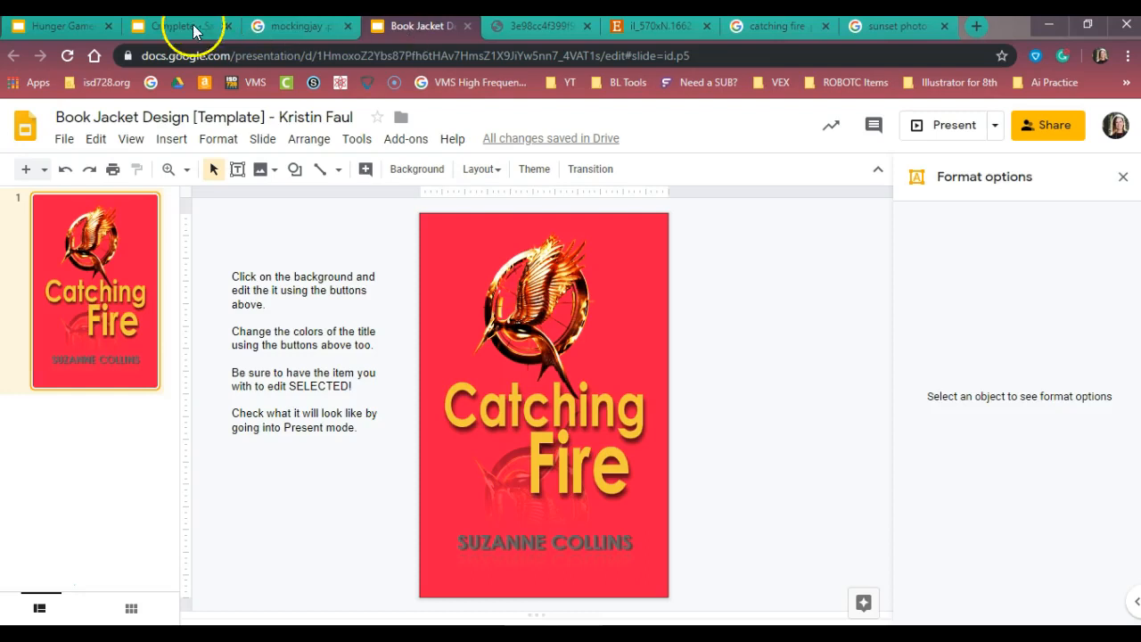
left_click(409, 33)
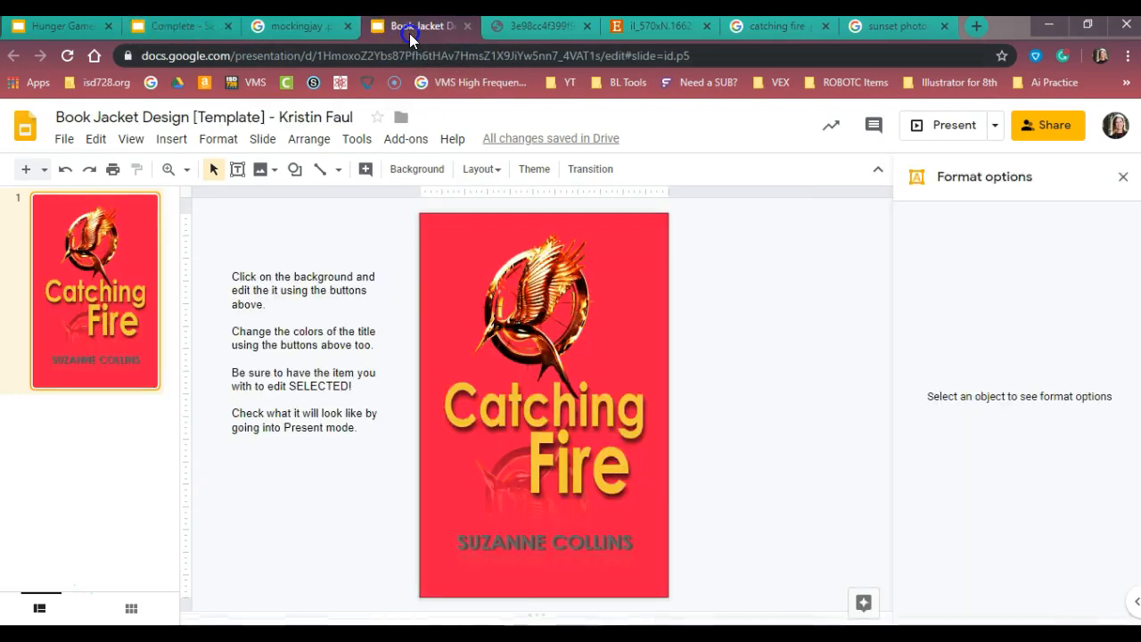
Enlarge the mockingjay image slightly and center it on the jacket just above the title
left_click(494, 269)
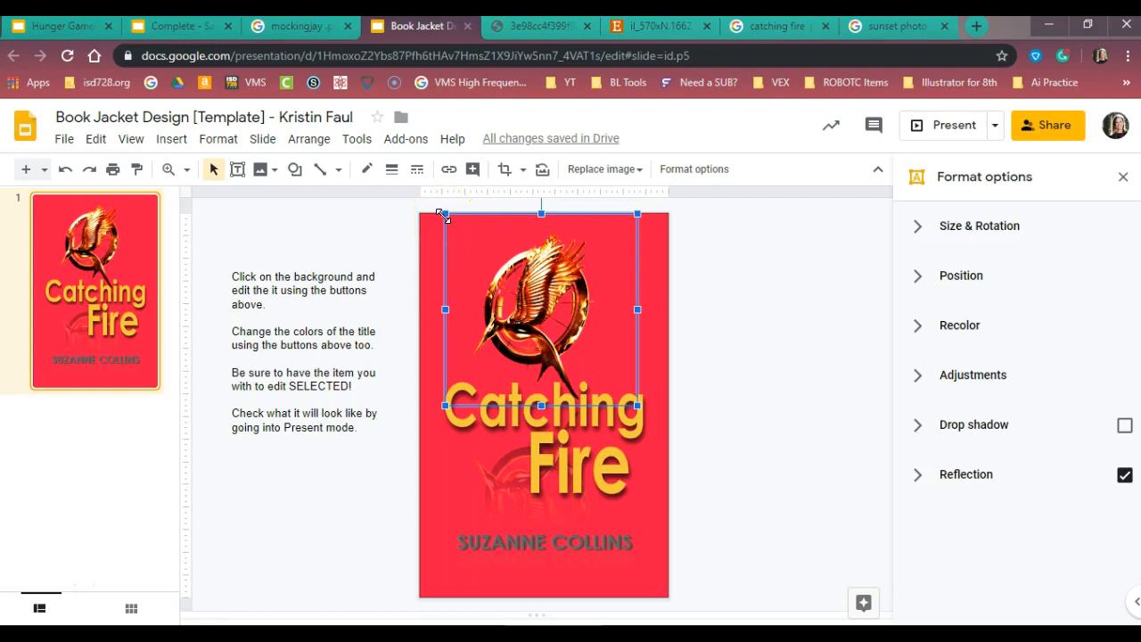
left_click_drag(442, 215, 420, 203)
left_click(637, 405)
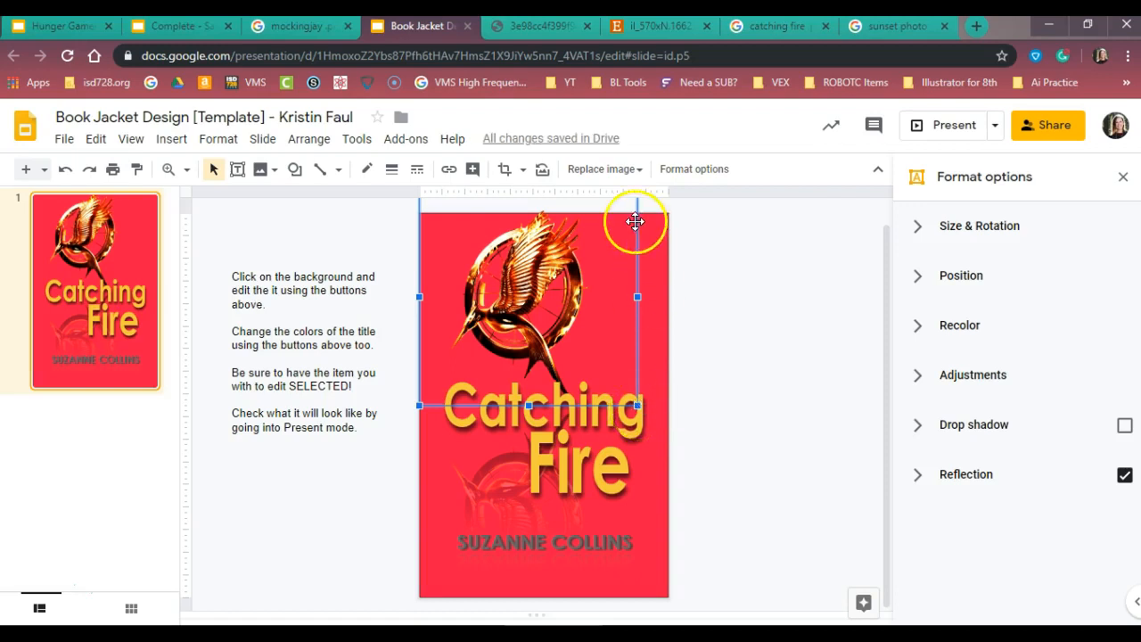
left_click_drag(419, 406, 428, 399)
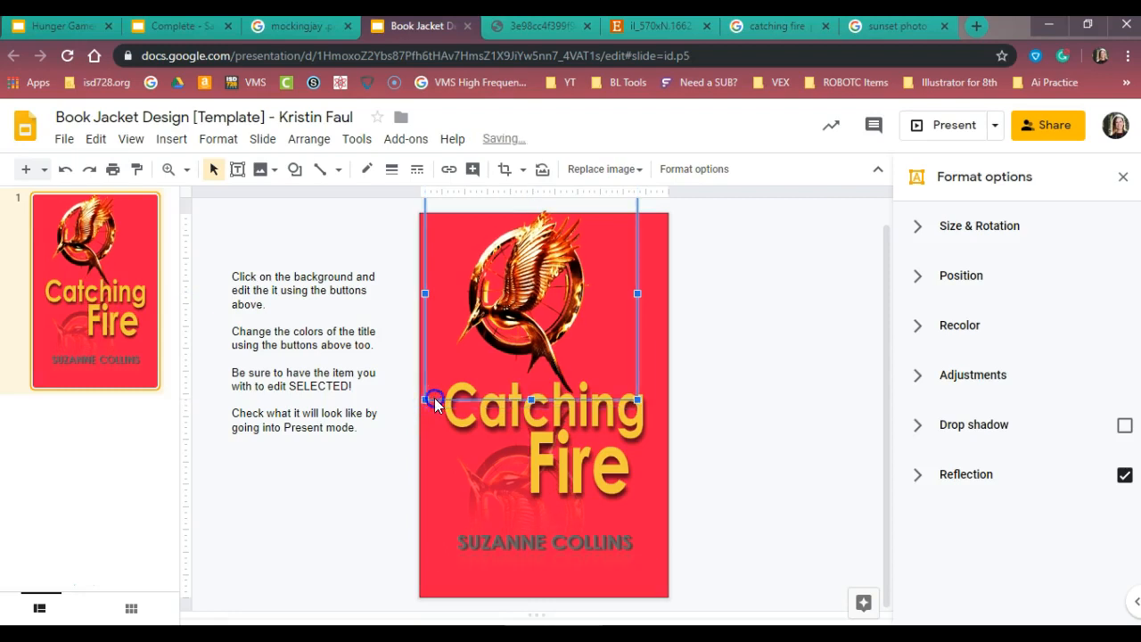
left_click_drag(514, 314, 527, 325)
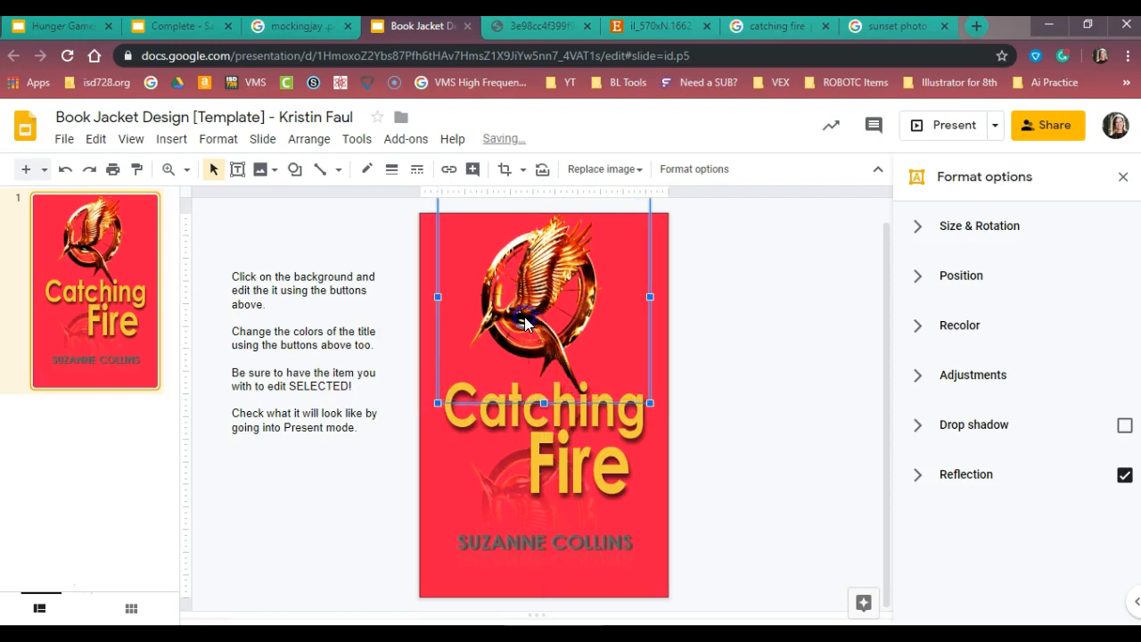
left_click(652, 402)
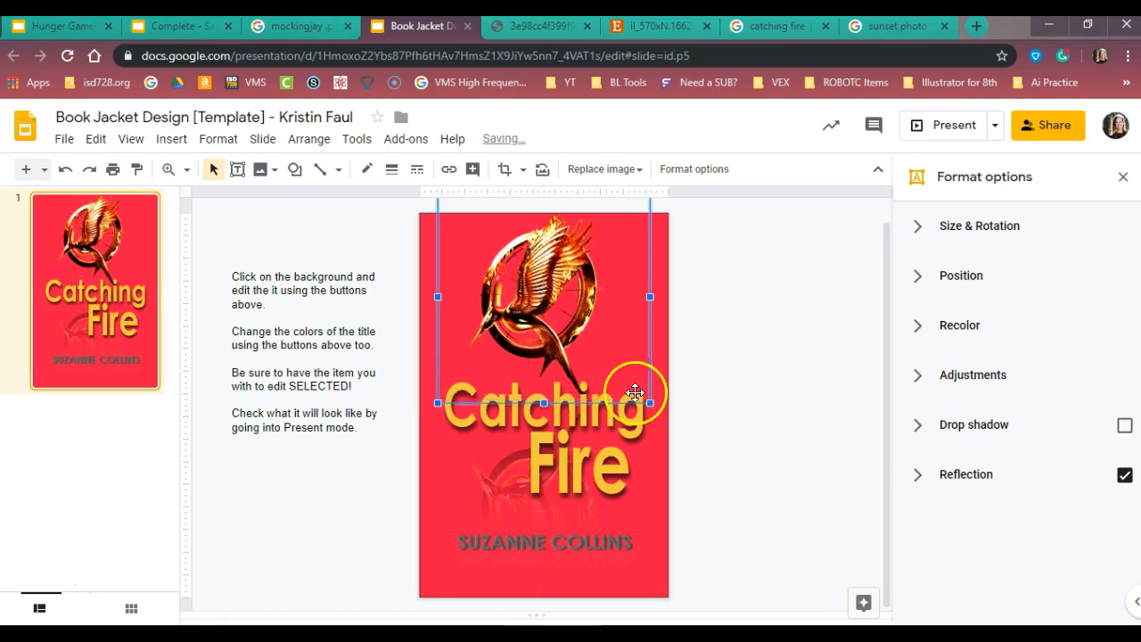
left_click_drag(651, 402, 635, 390)
left_click(551, 305)
left_click_drag(551, 305, 540, 314)
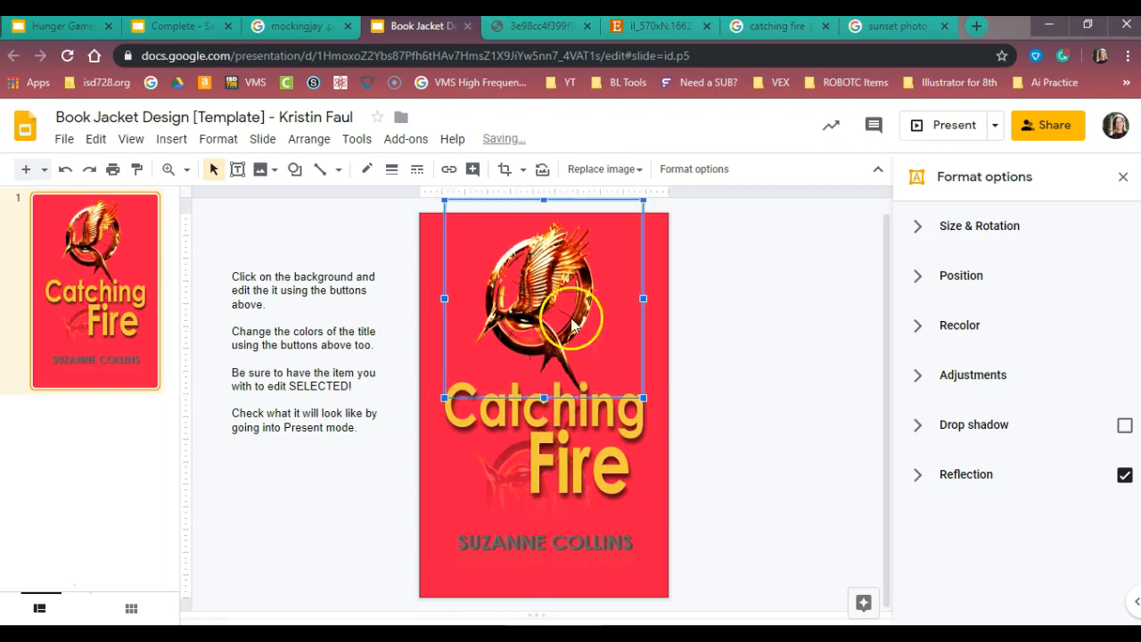
left_click(709, 370)
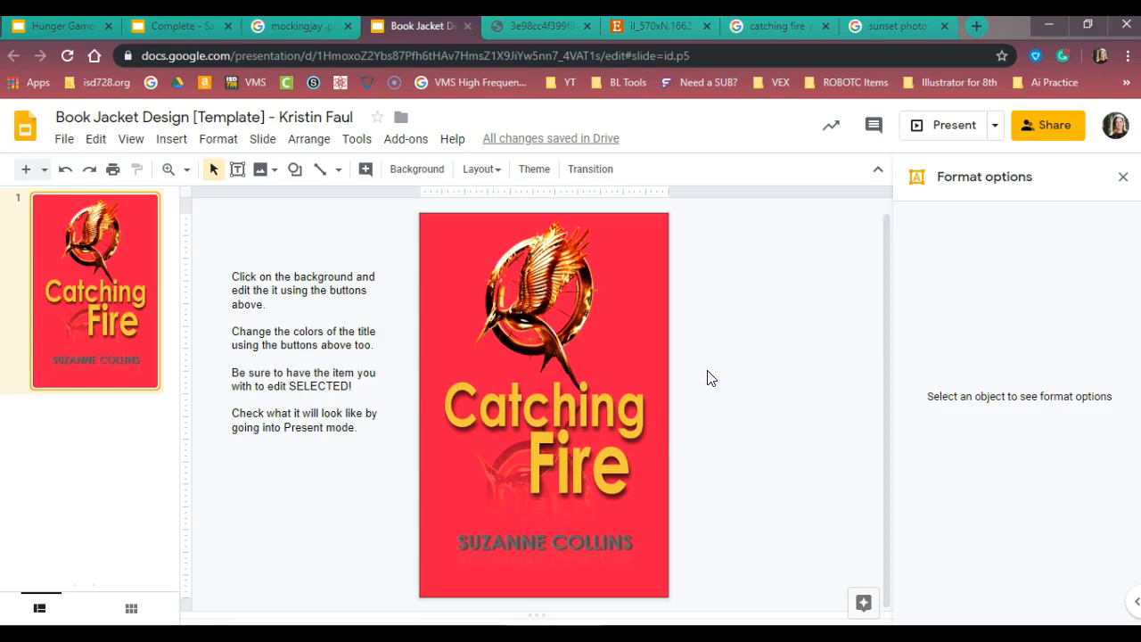